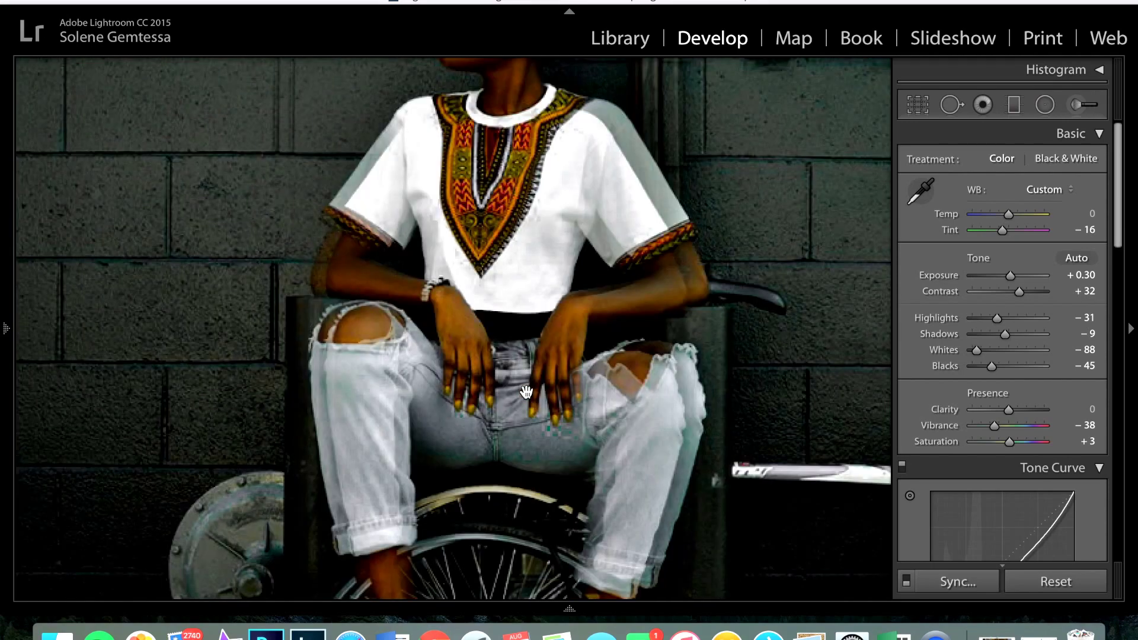
- Reset all develop adjustments on the photo of the woman sitting on the bicycle
click(525, 392)
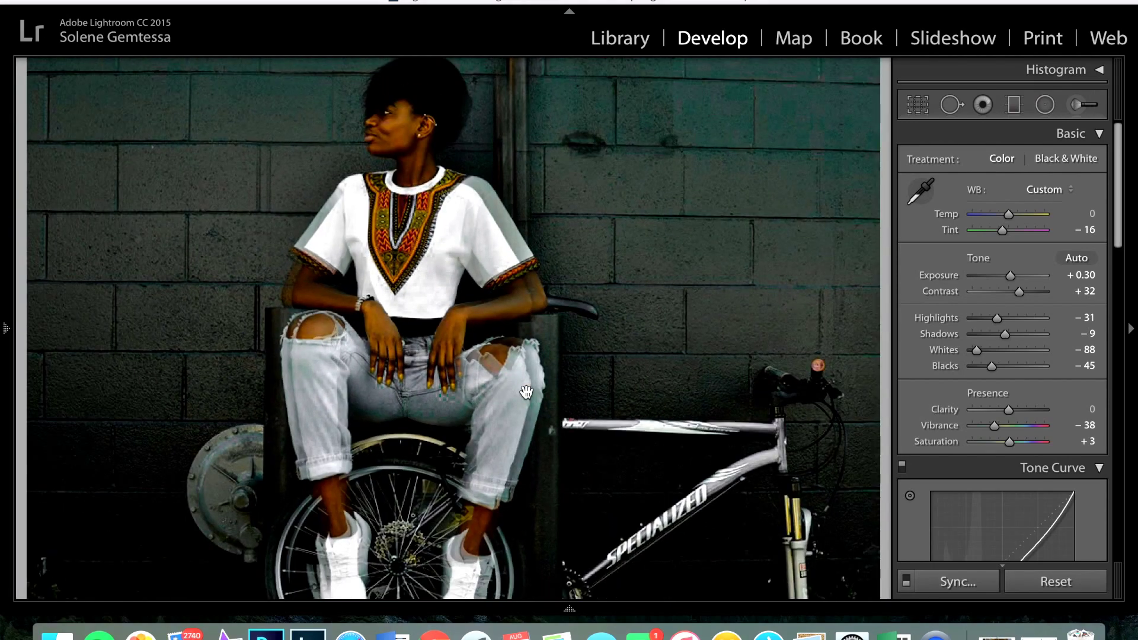
click(525, 393)
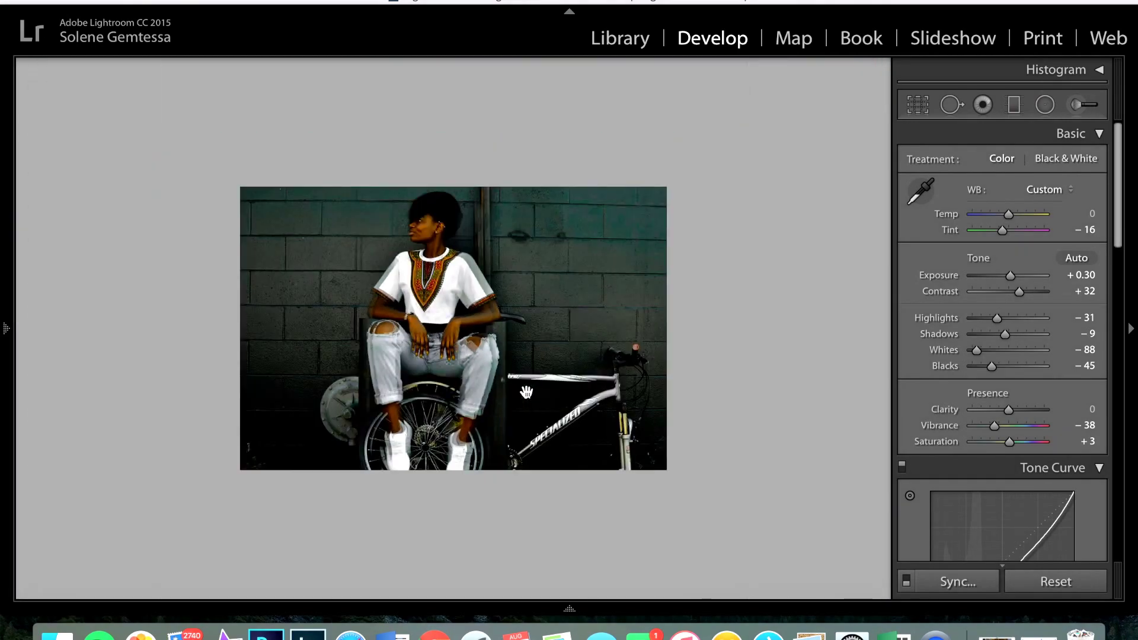
click(526, 393)
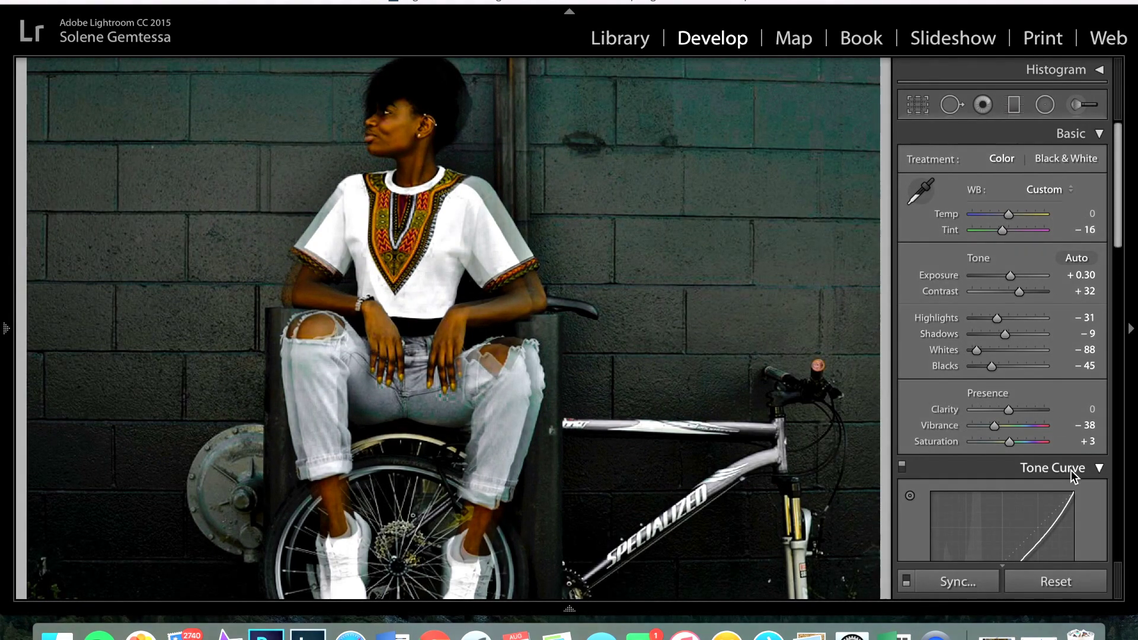
click(1055, 582)
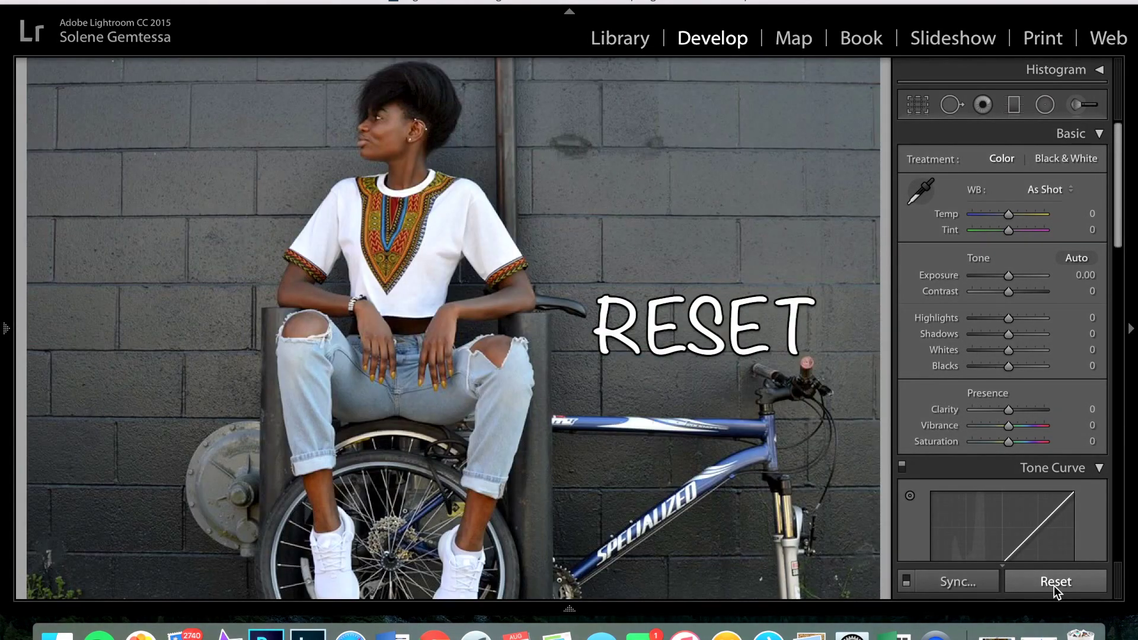
click(508, 548)
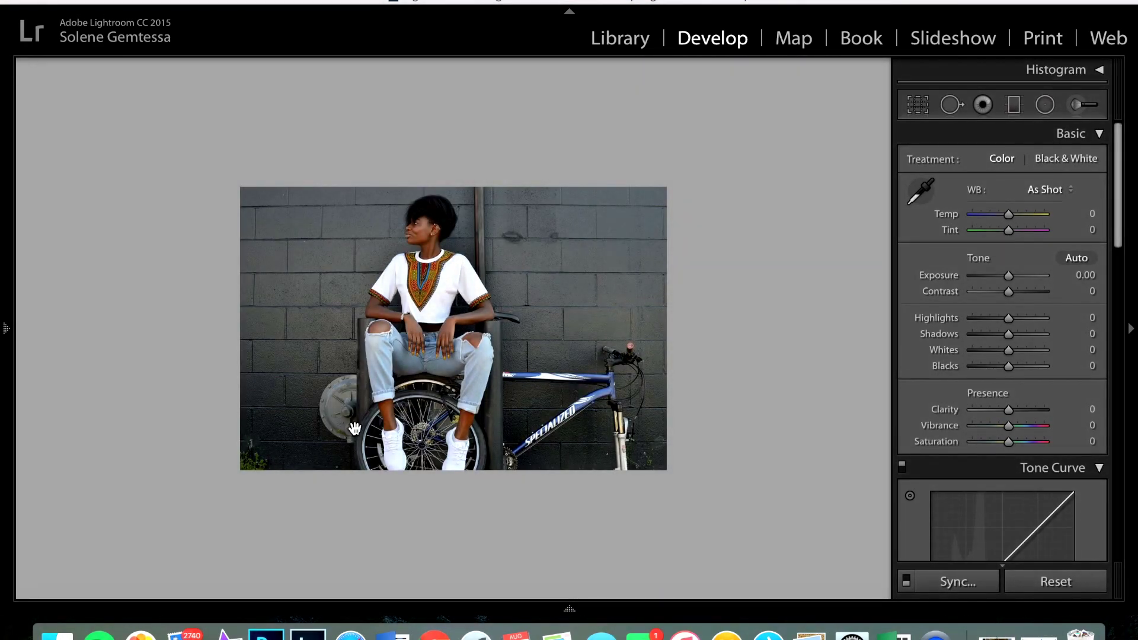
key(super+equal)
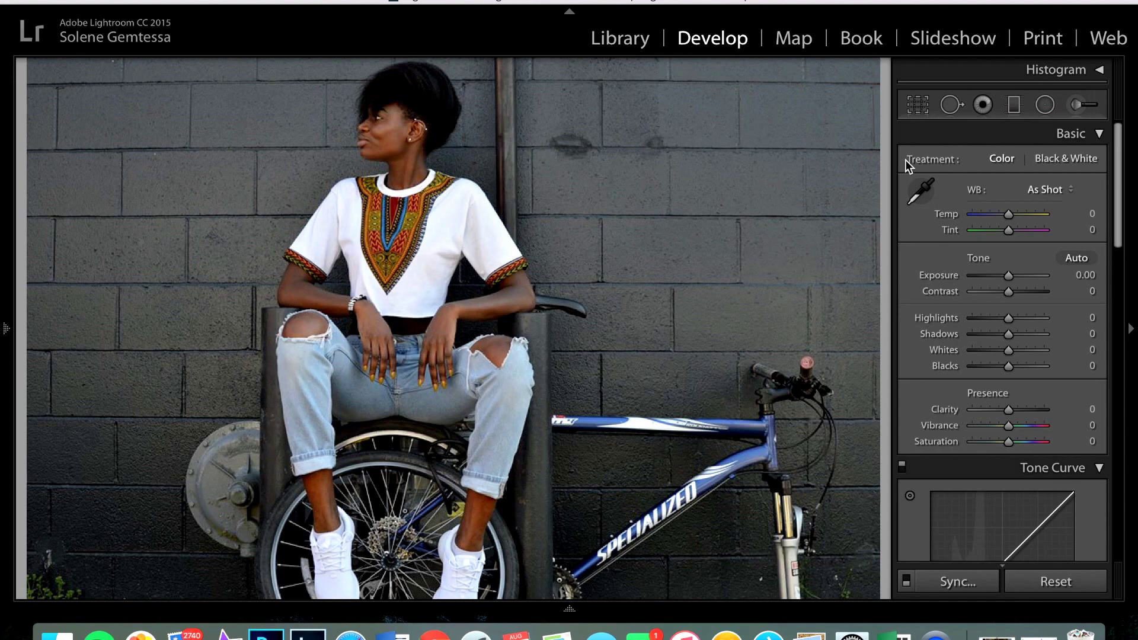
- Apply automatic tone and refine it to Exposure −0.45, Contrast +71, Highlights −19, Shadows −56 and Blacks −36
click(1065, 258)
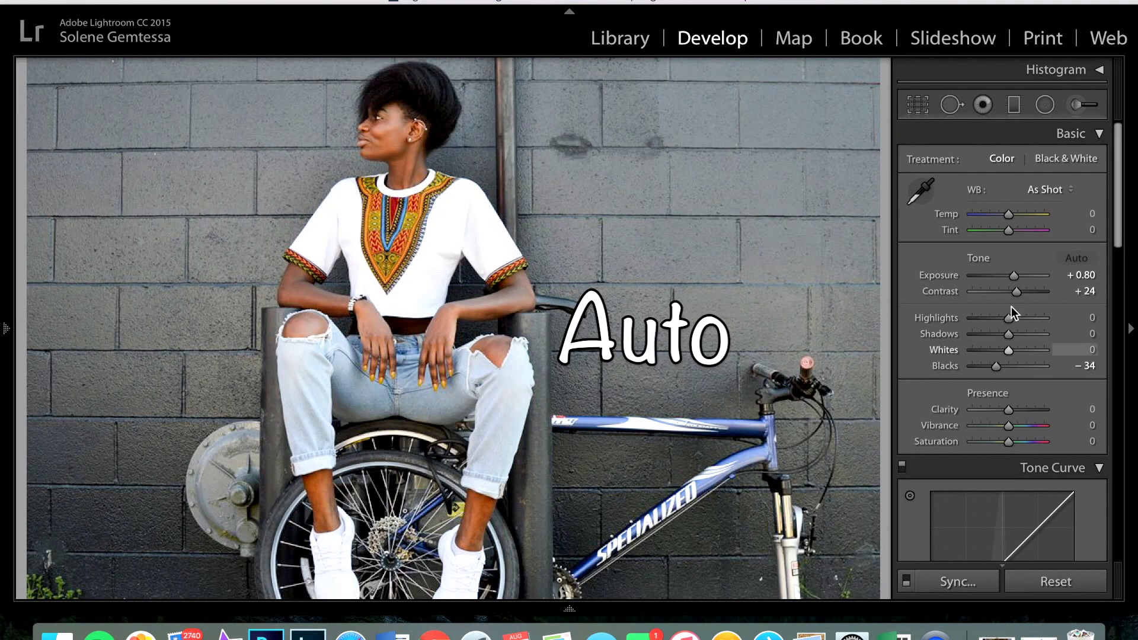
drag(1013, 275, 1005, 275)
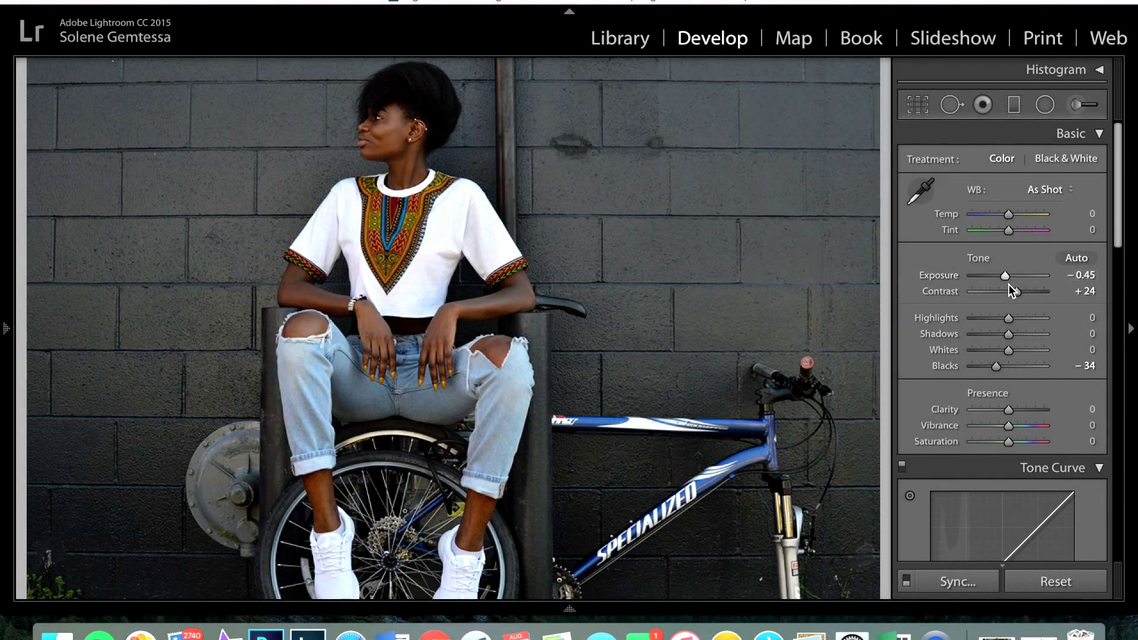
drag(1015, 289, 988, 329)
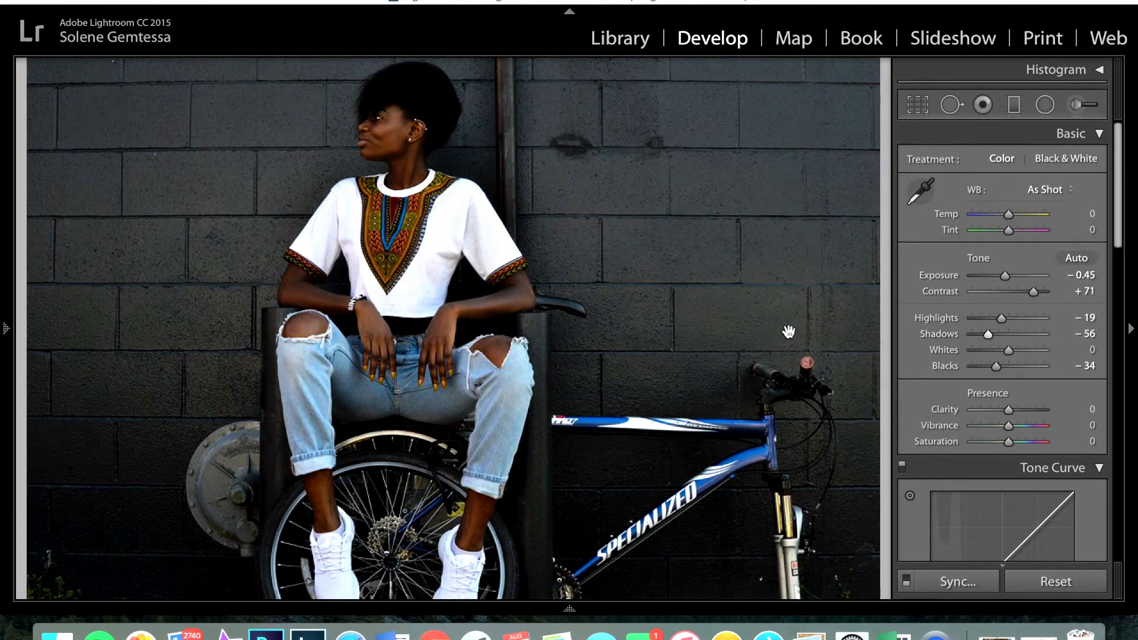
click(704, 345)
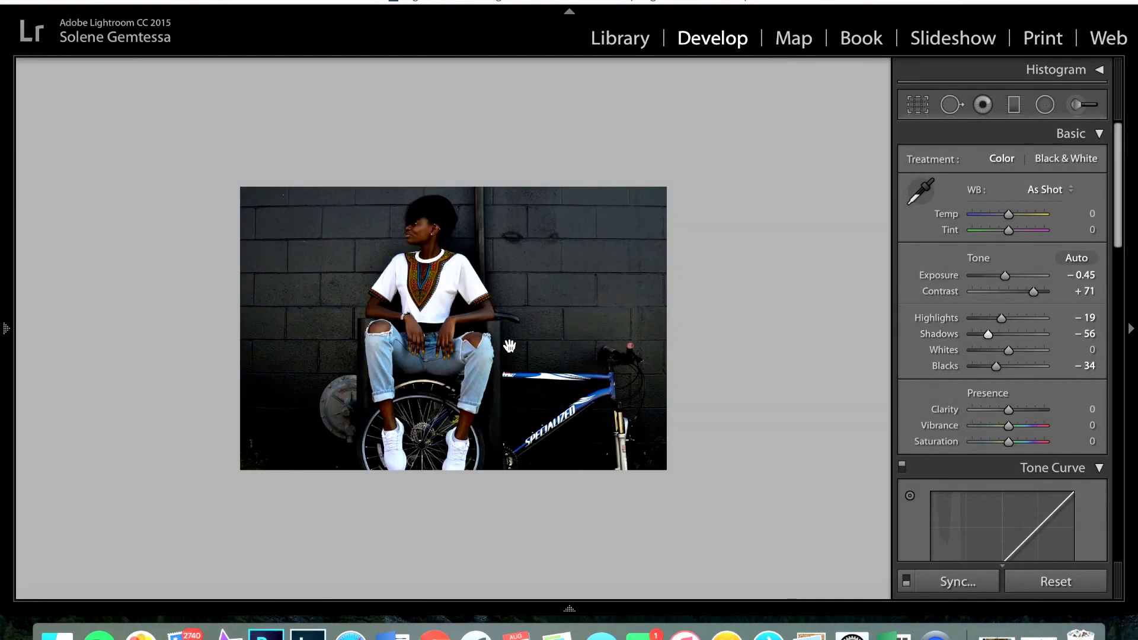
key(super+minus)
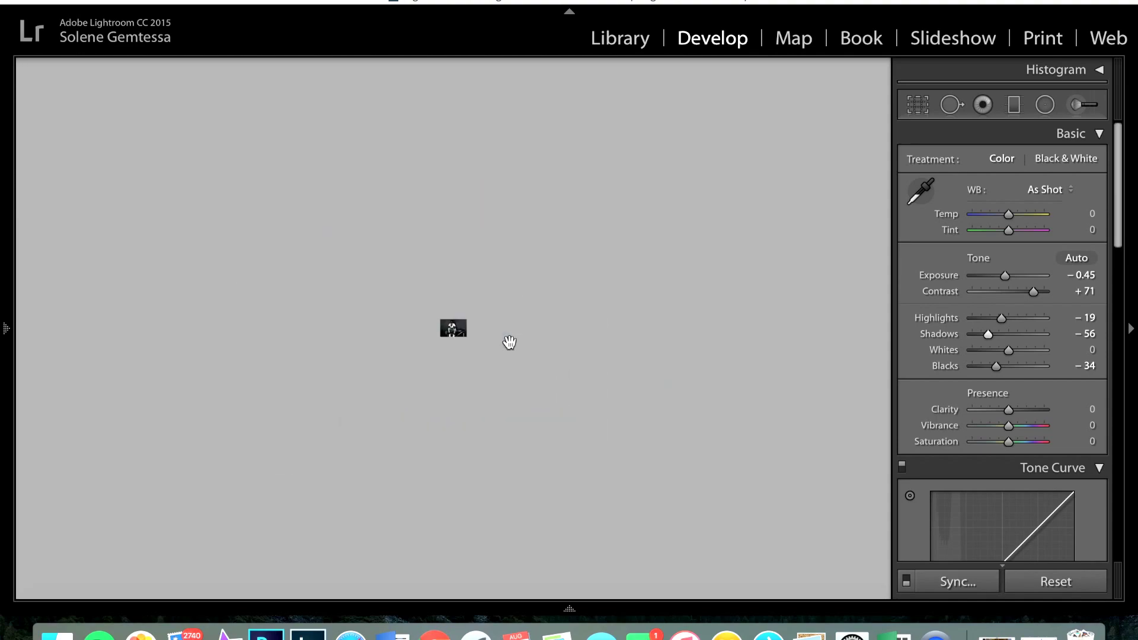
key(super+equal)
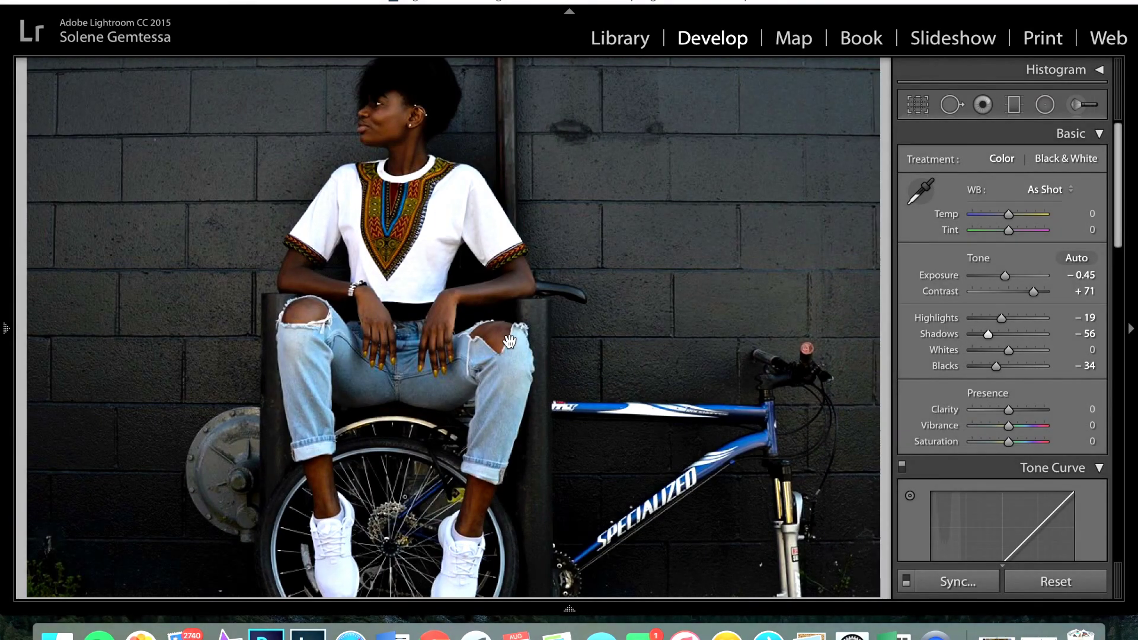
key(super+minus)
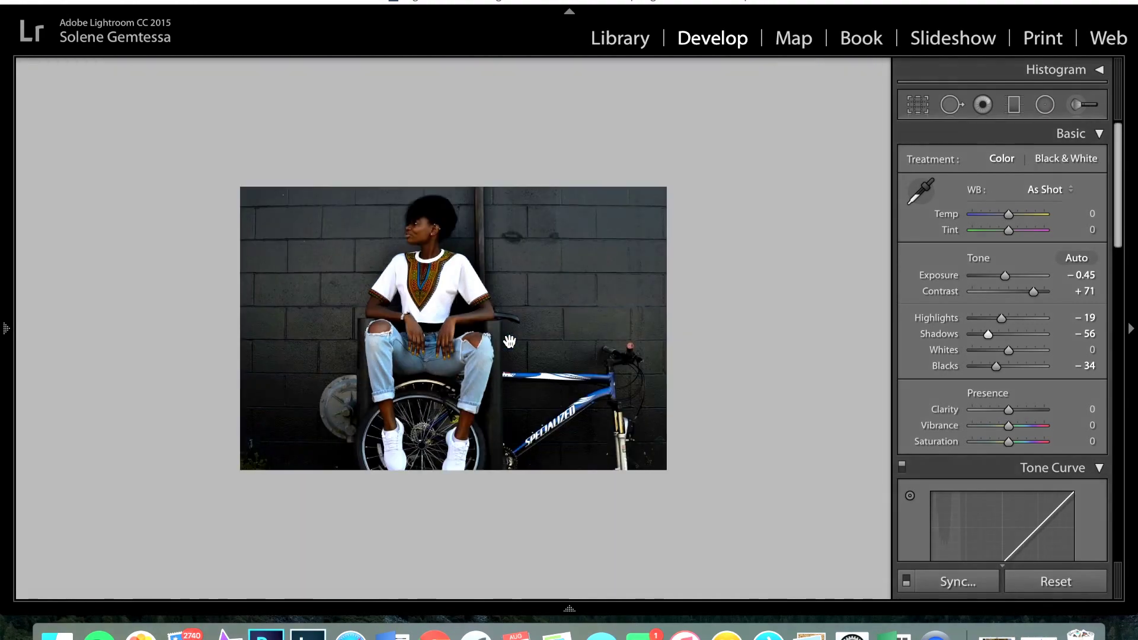
click(509, 342)
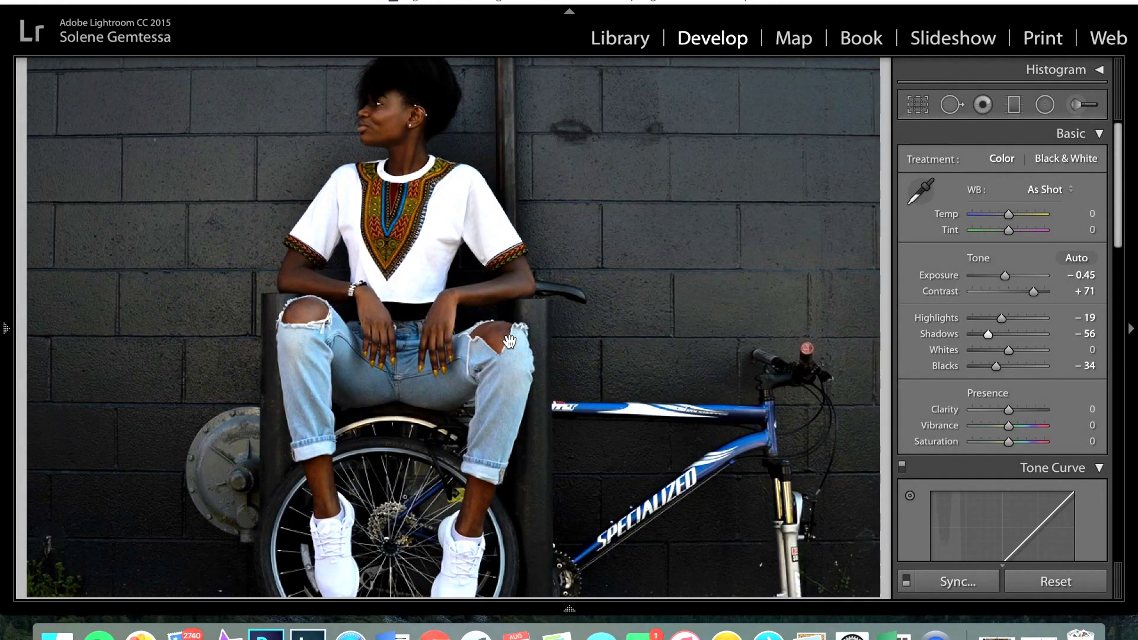
mouse_move(996, 364)
mouse_down()
mouse_move(981, 362)
mouse_move(995, 367)
mouse_up()
- Set the photo's presence adjustments to Clarity +3, Vibrance +17 and Saturation +22
drag(1117, 222, 1116, 283)
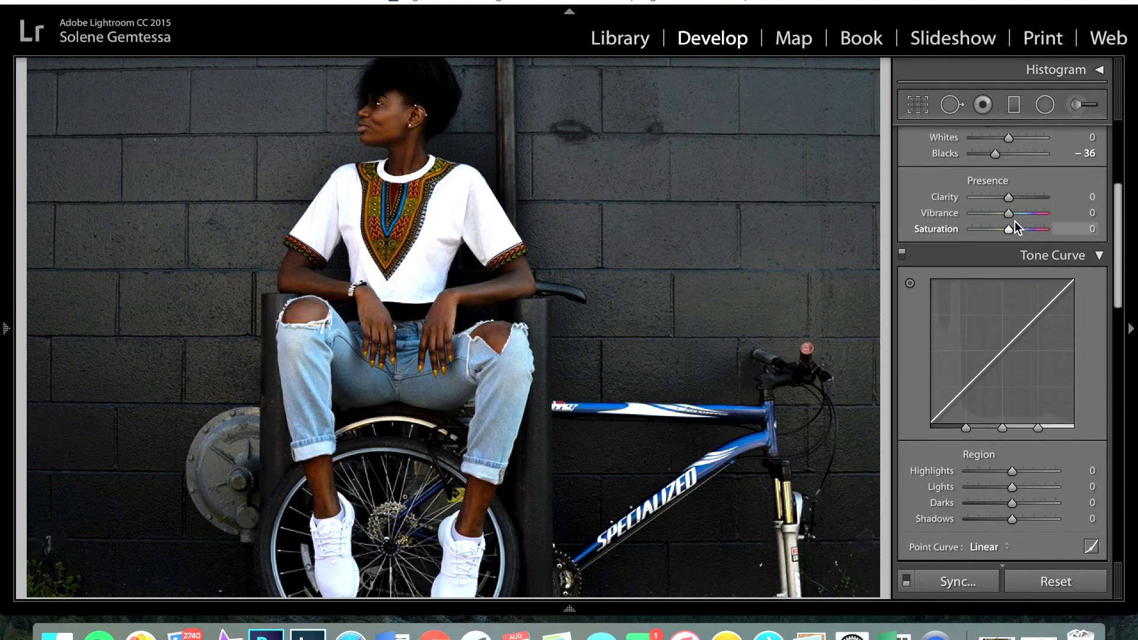
drag(1008, 212, 972, 212)
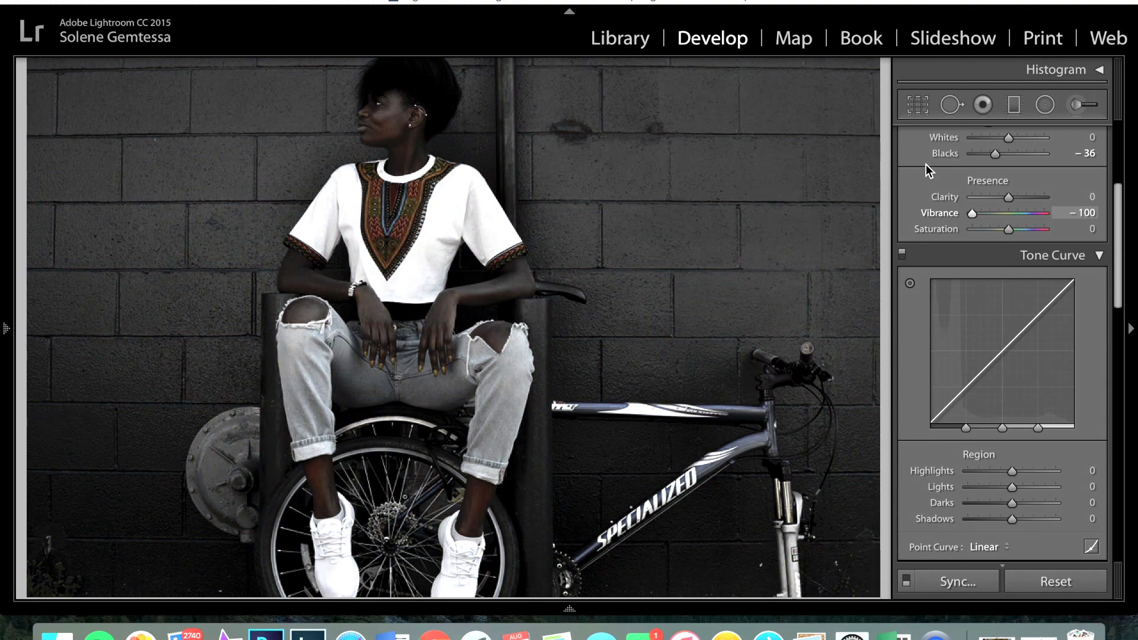
drag(926, 164, 1007, 197)
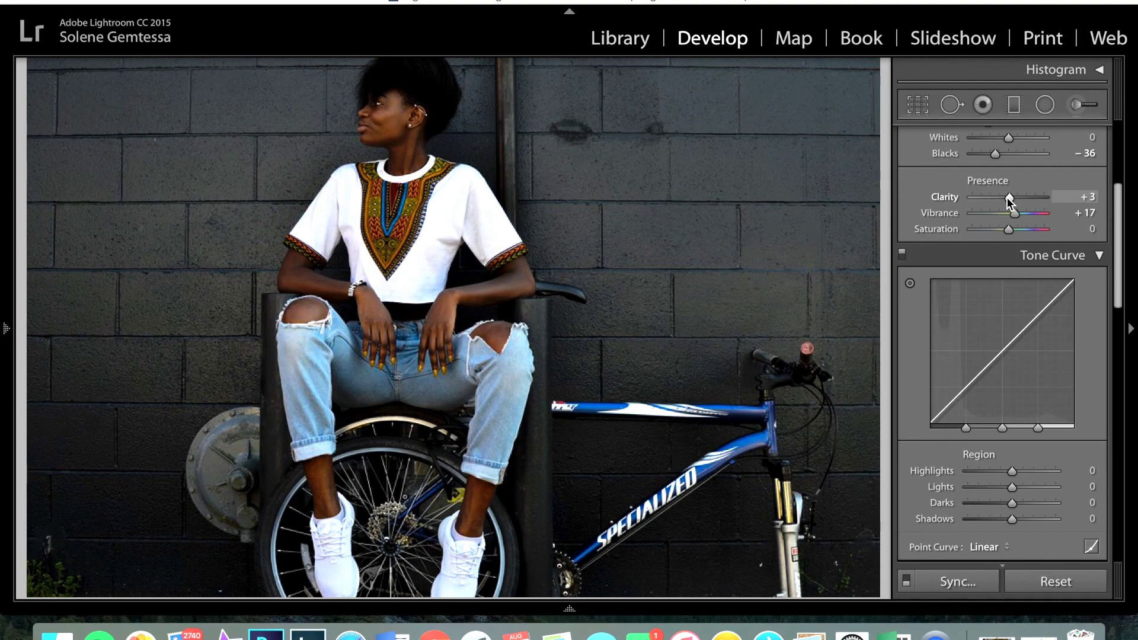
mouse_move(1005, 229)
mouse_down()
mouse_move(989, 229)
mouse_move(1015, 229)
mouse_up()
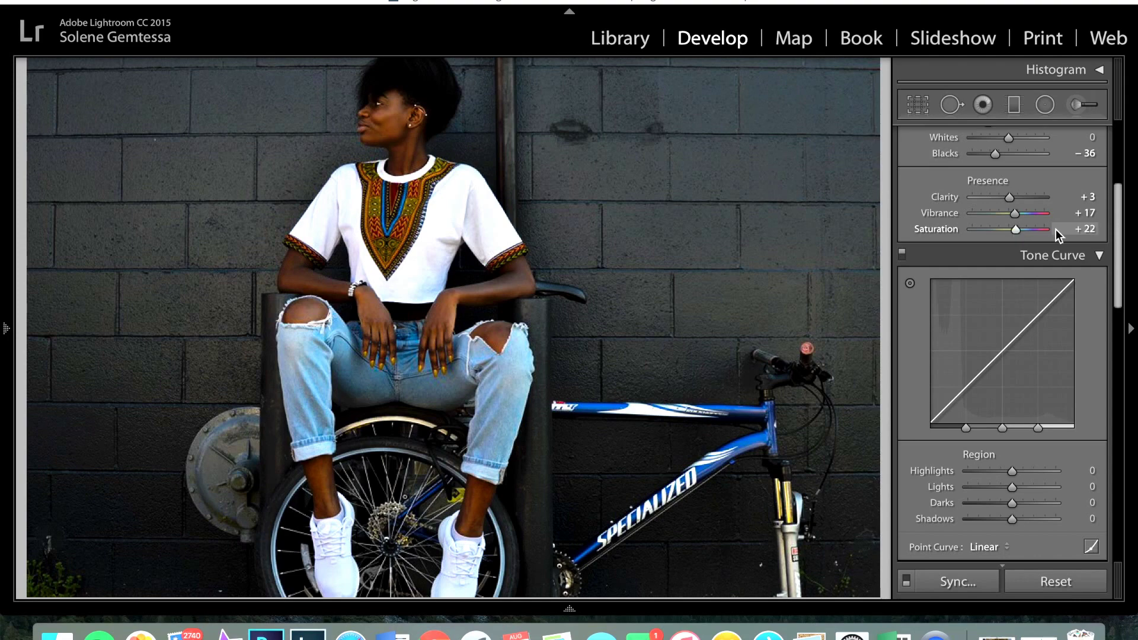
- Adjust the tone curve regions to Highlights −72, Lights +10, Darks −16 and Shadows −1
drag(1121, 274, 1118, 339)
drag(1013, 239, 1003, 276)
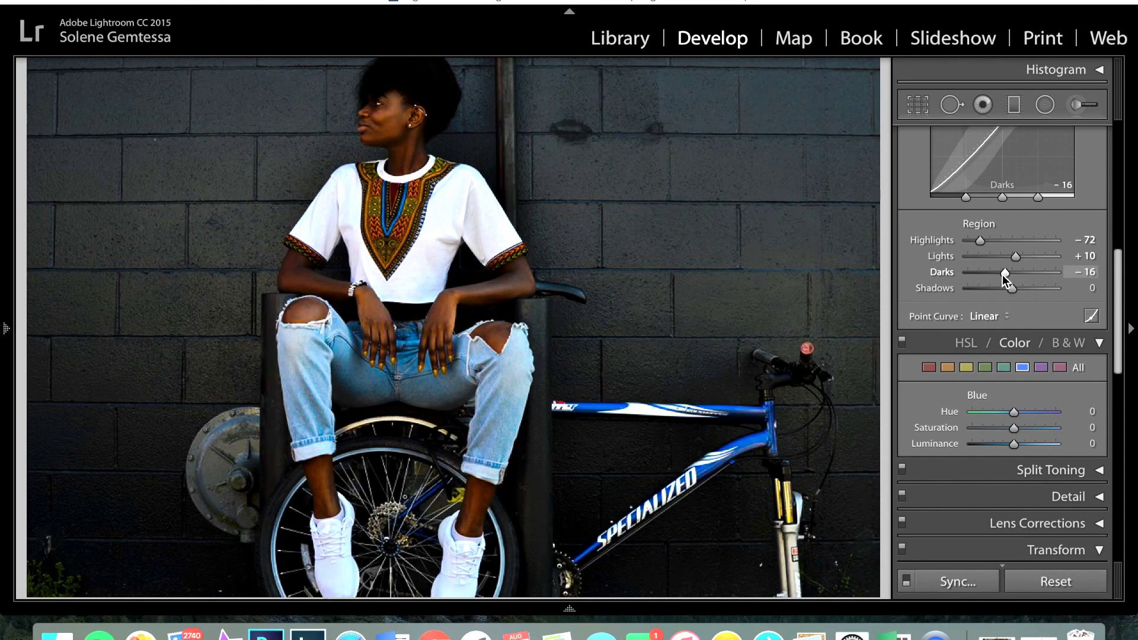
drag(1011, 288, 1008, 289)
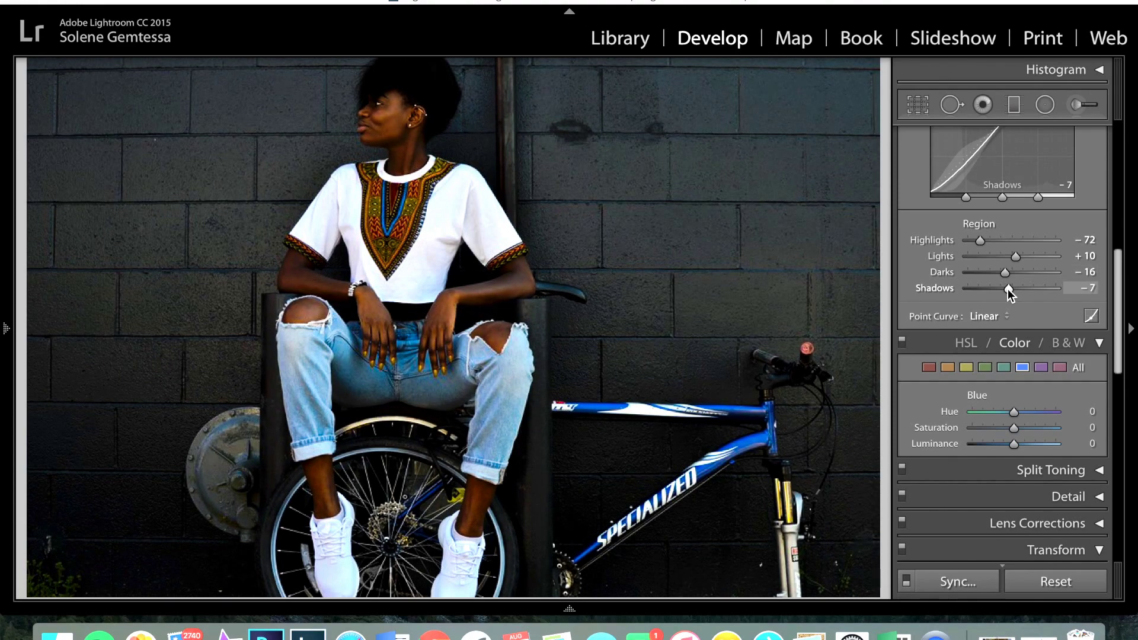
drag(1007, 288, 1011, 288)
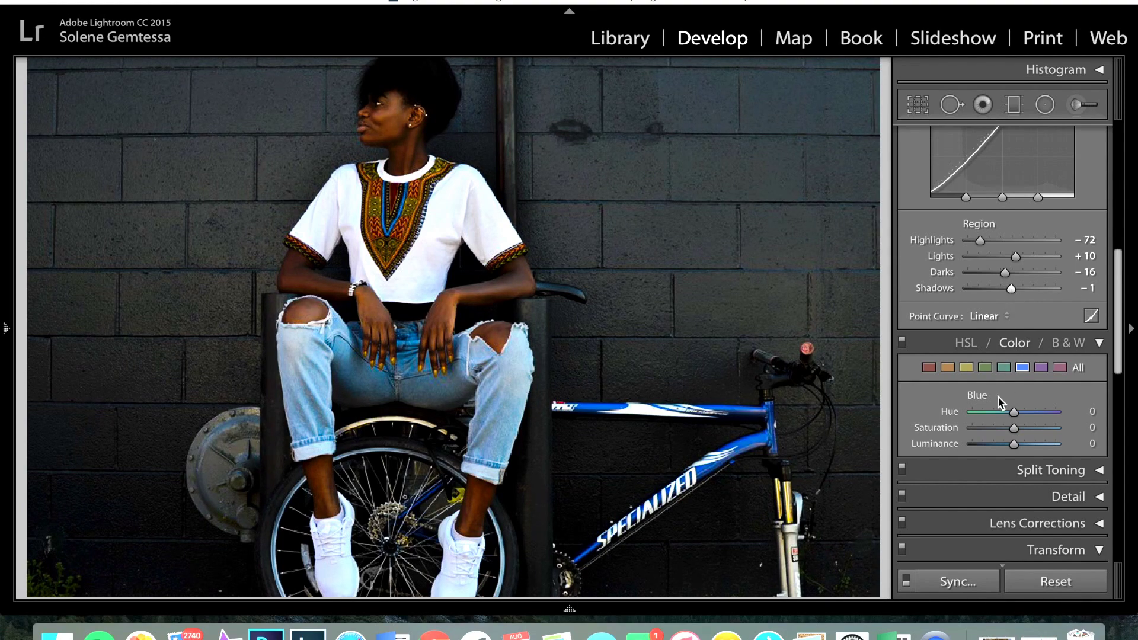
- Mute the blue tones by setting Blue Saturation to −100 and Blue Luminance to −46
drag(1013, 428, 975, 441)
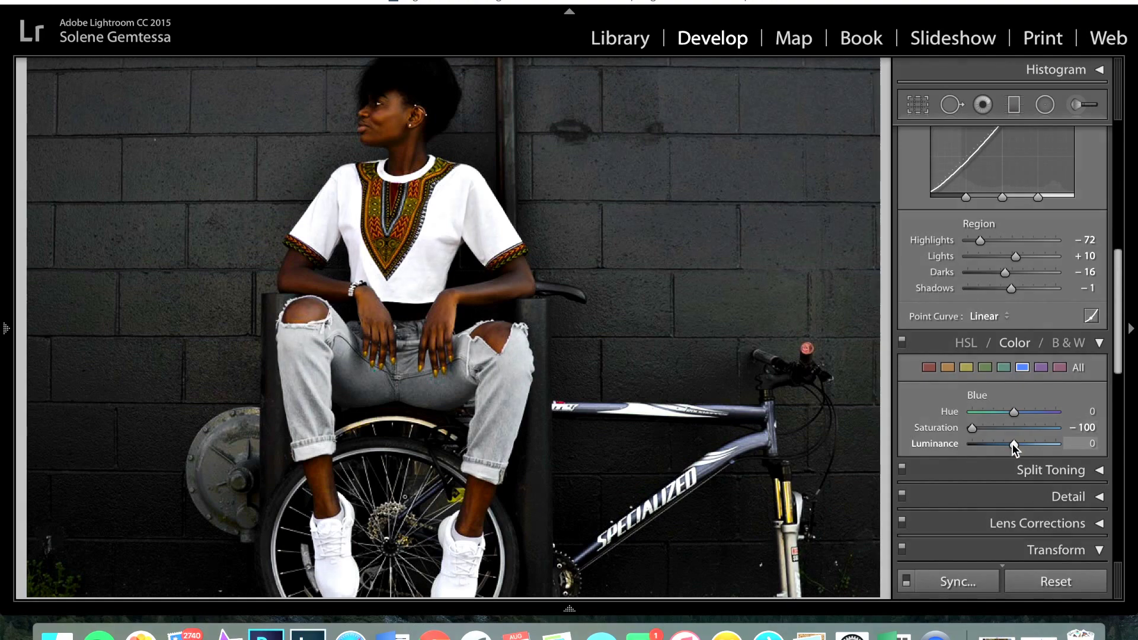
mouse_move(1013, 442)
mouse_down()
mouse_move(1029, 440)
mouse_move(994, 442)
mouse_up()
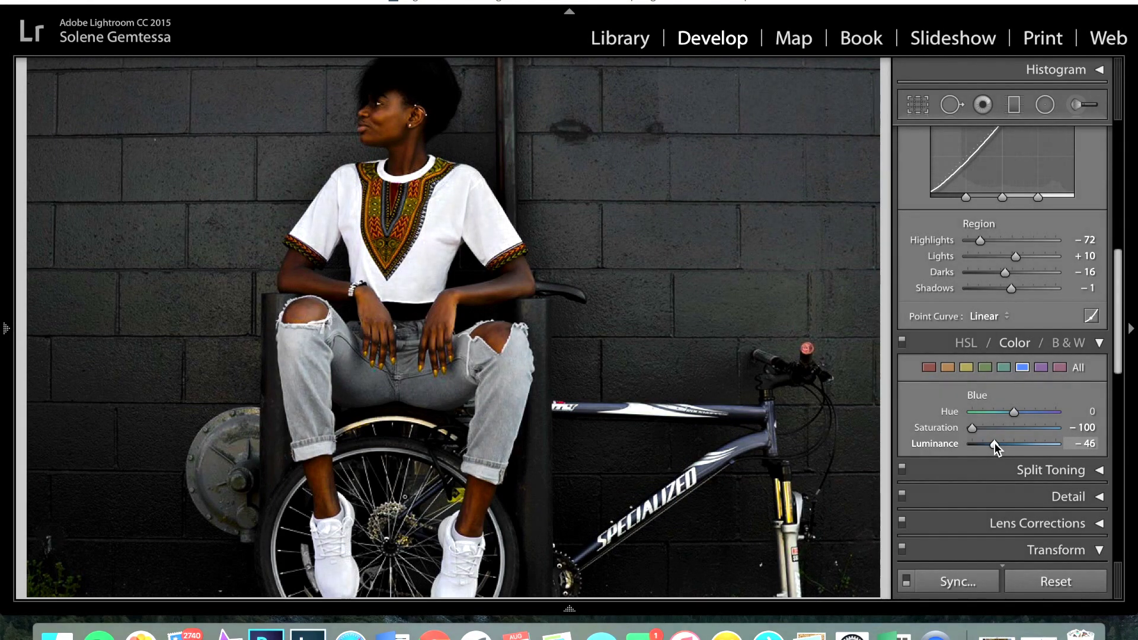
drag(994, 442, 994, 442)
- Straighten the photo with the automatic Upright correction and collapse the Transform settings
drag(1122, 375, 1096, 472)
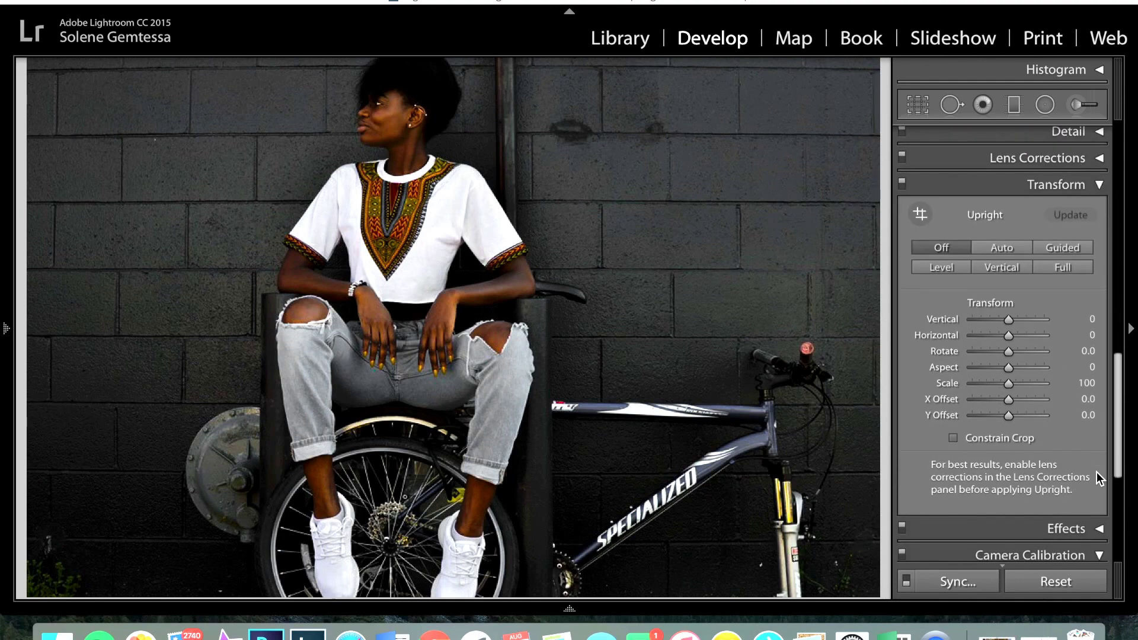
click(1012, 248)
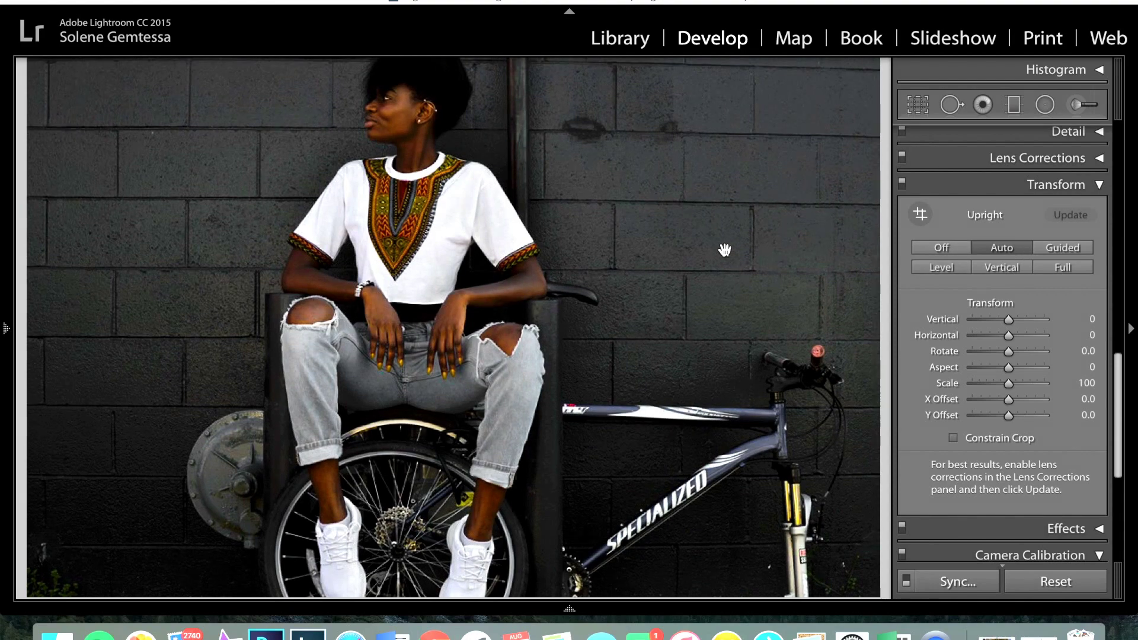
click(718, 292)
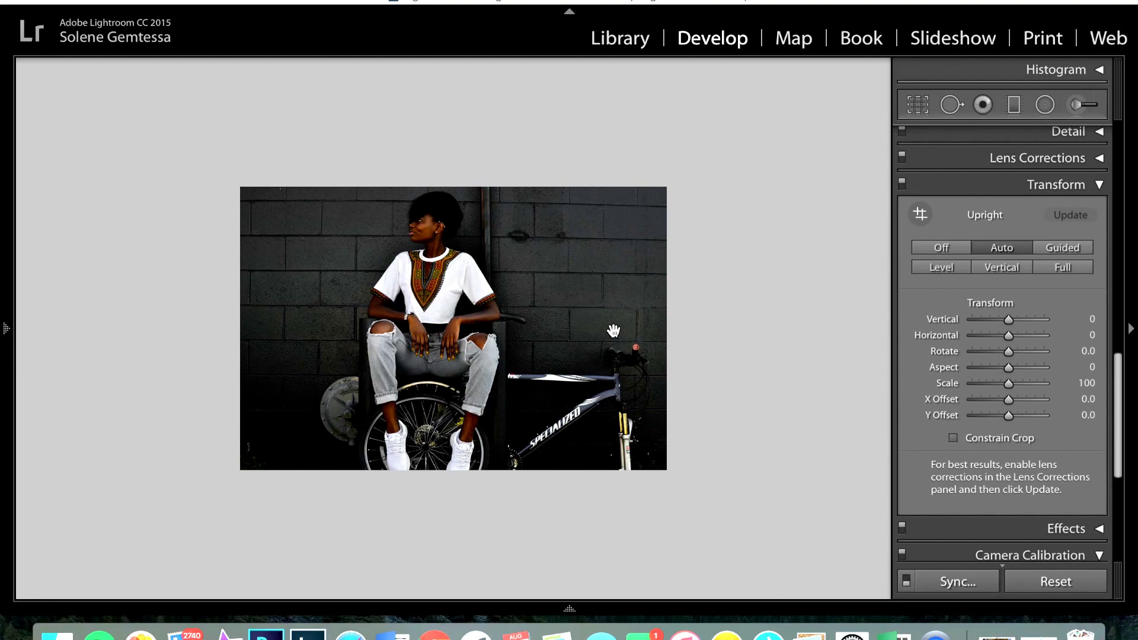
click(875, 306)
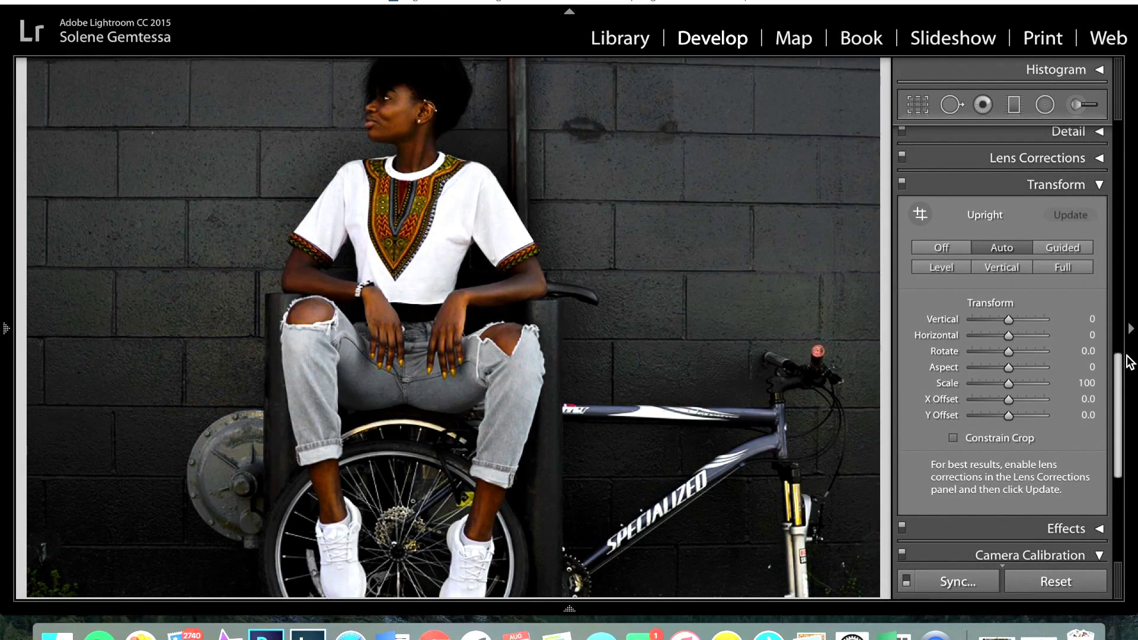
scroll(1117, 399, down, 1)
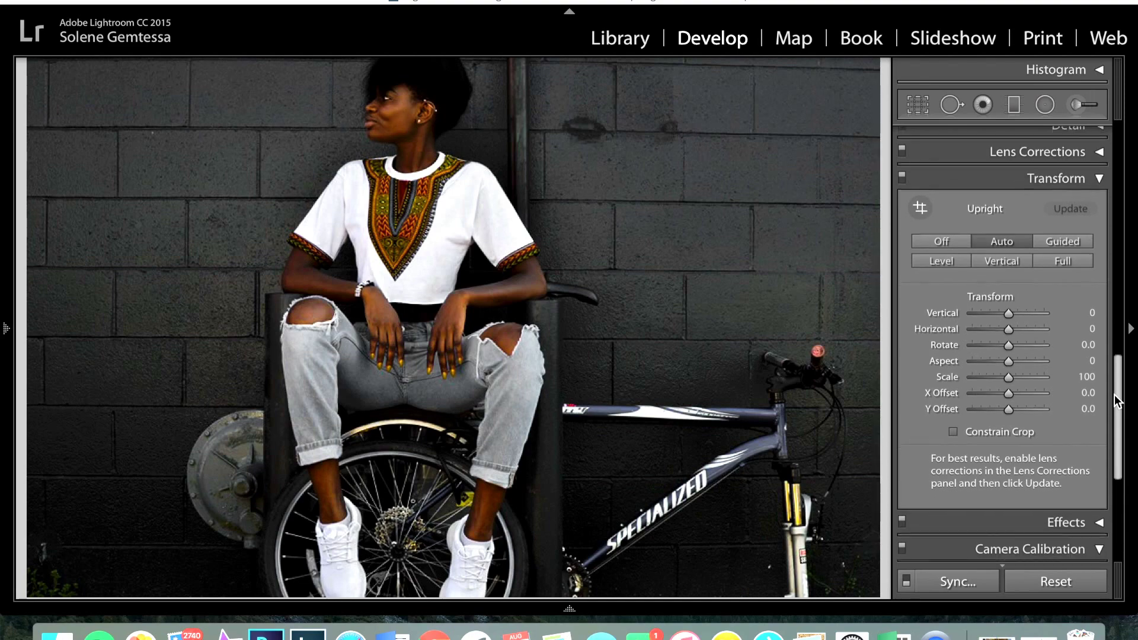
click(1066, 179)
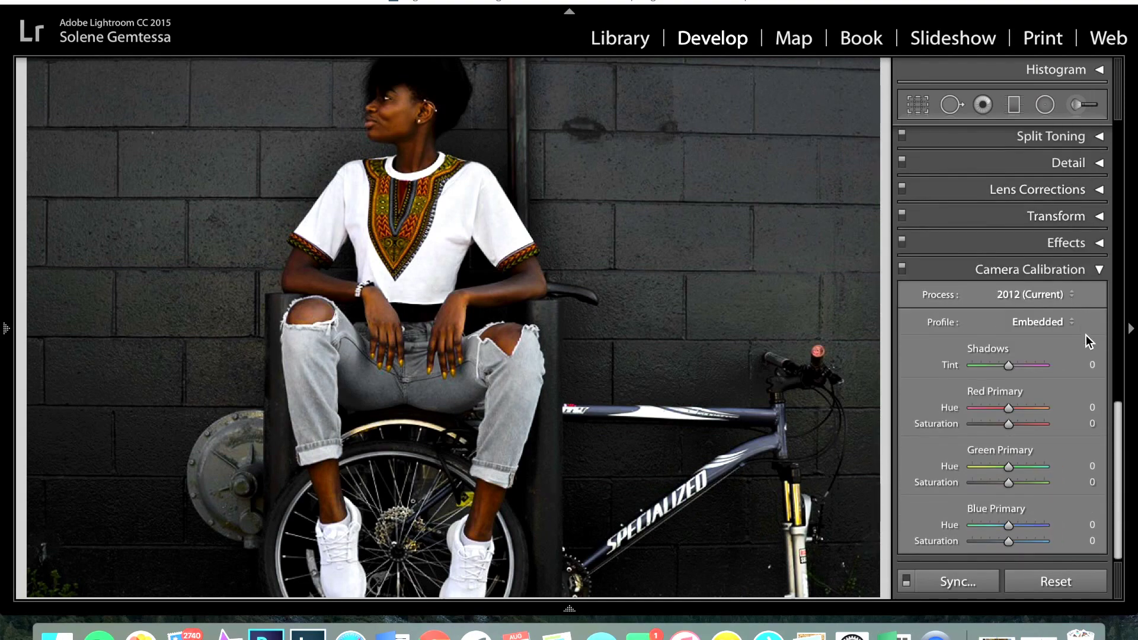
drag(1008, 409, 1005, 439)
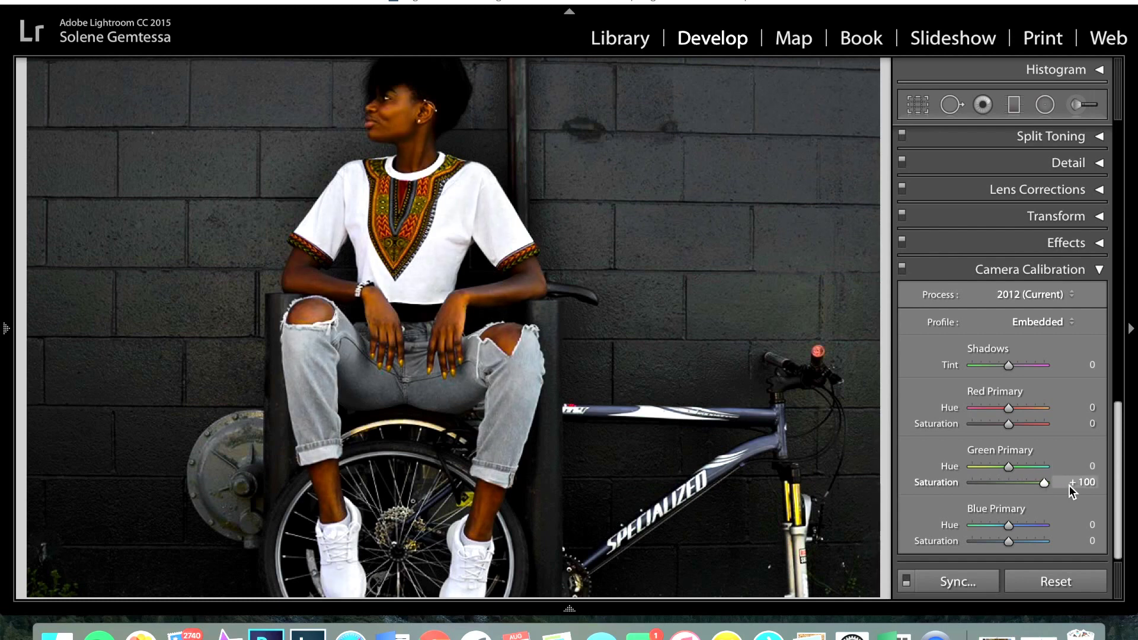
drag(1045, 483, 949, 467)
drag(949, 467, 1012, 472)
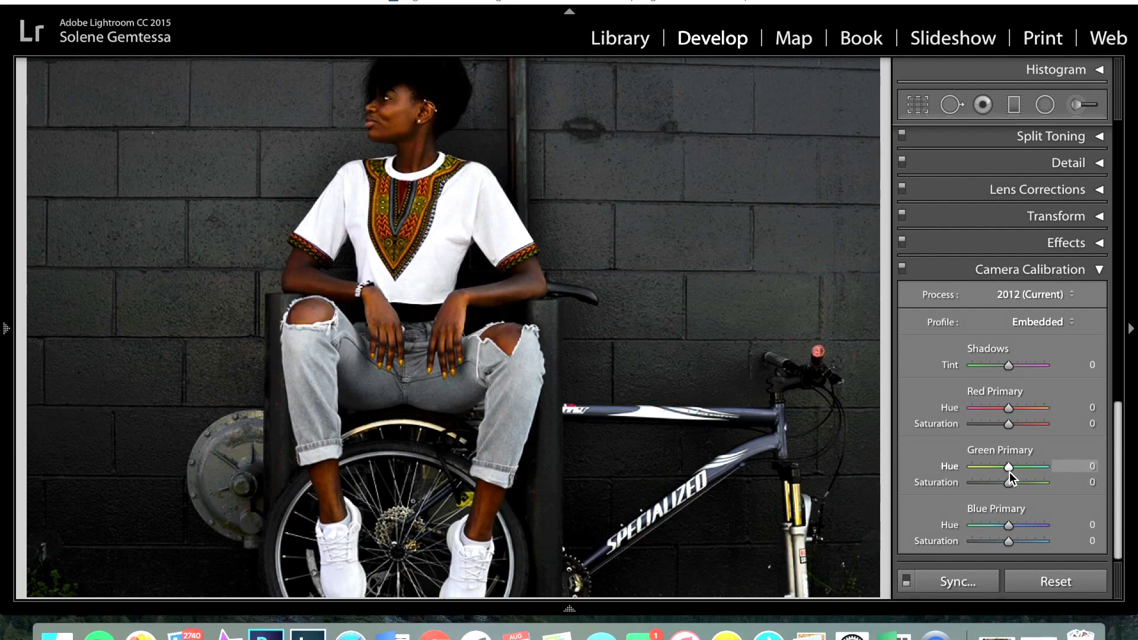
- Calibrate the camera colors: Blue Primary Hue +100 and Saturation −7, Green Primary Hue +100 and Saturation +5, Red Primary Saturation −100
drag(1013, 536, 1047, 528)
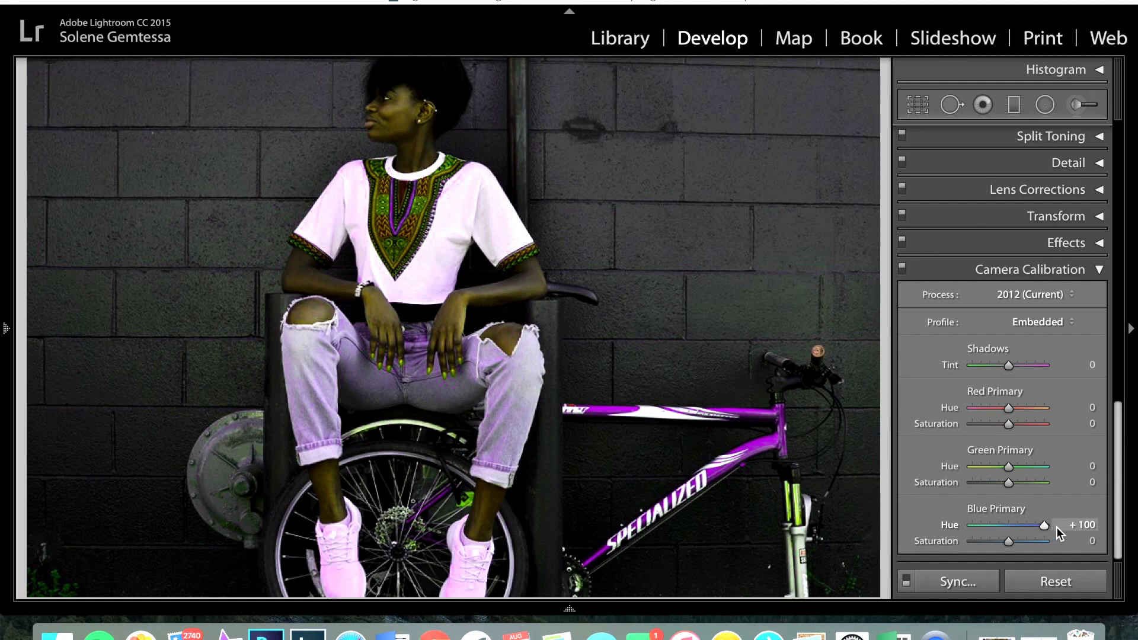
mouse_move(1008, 540)
mouse_down()
mouse_move(1036, 539)
mouse_move(955, 553)
mouse_move(1004, 551)
mouse_up()
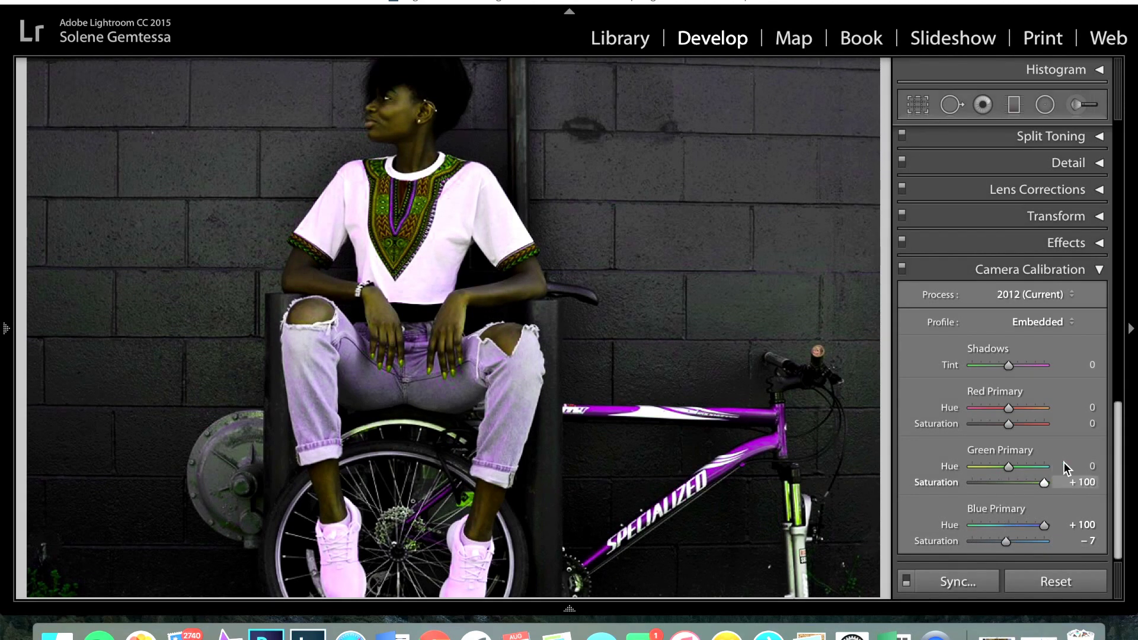
drag(1045, 483, 1030, 457)
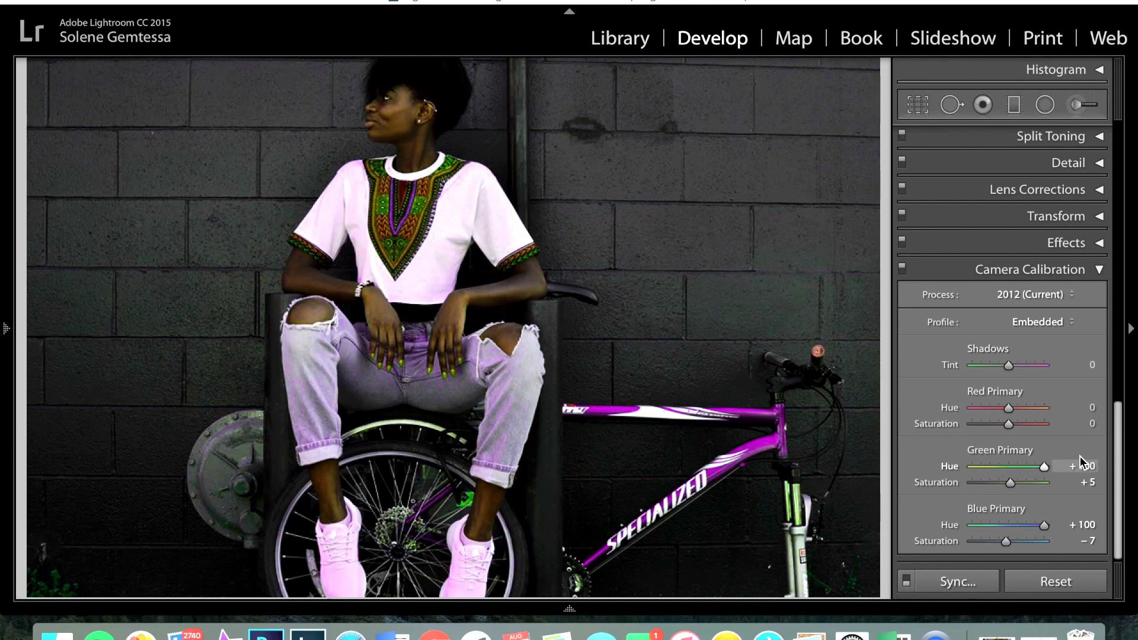
drag(1011, 426, 935, 424)
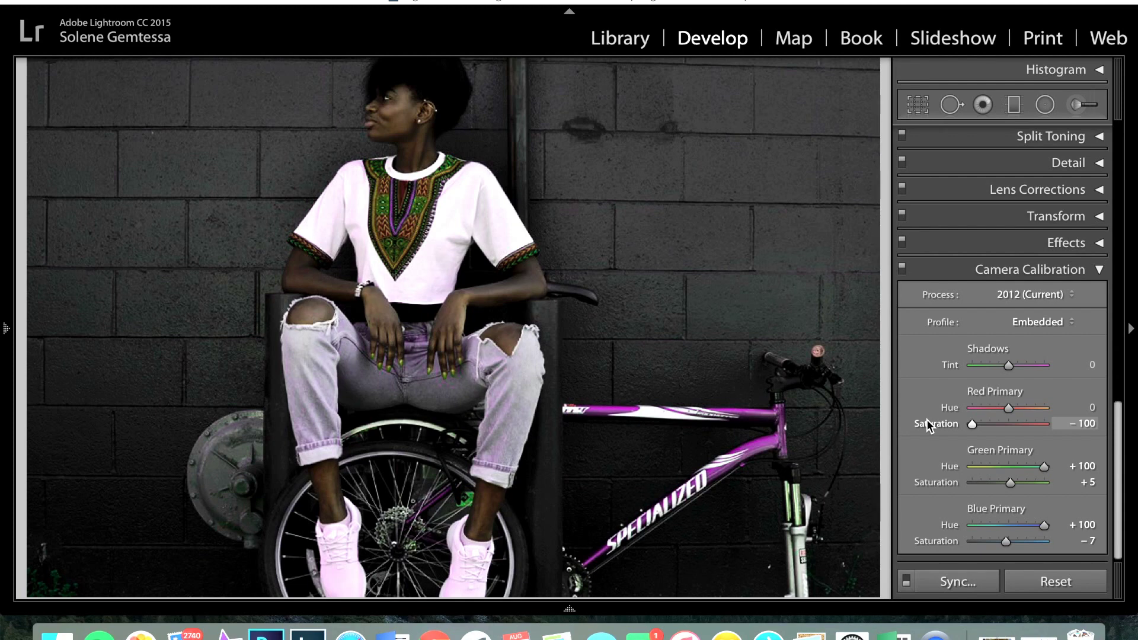
- Set the Red Primary Saturation to −43 with its Hue at 0, and collapse the Camera Calibration settings
drag(982, 420, 1087, 391)
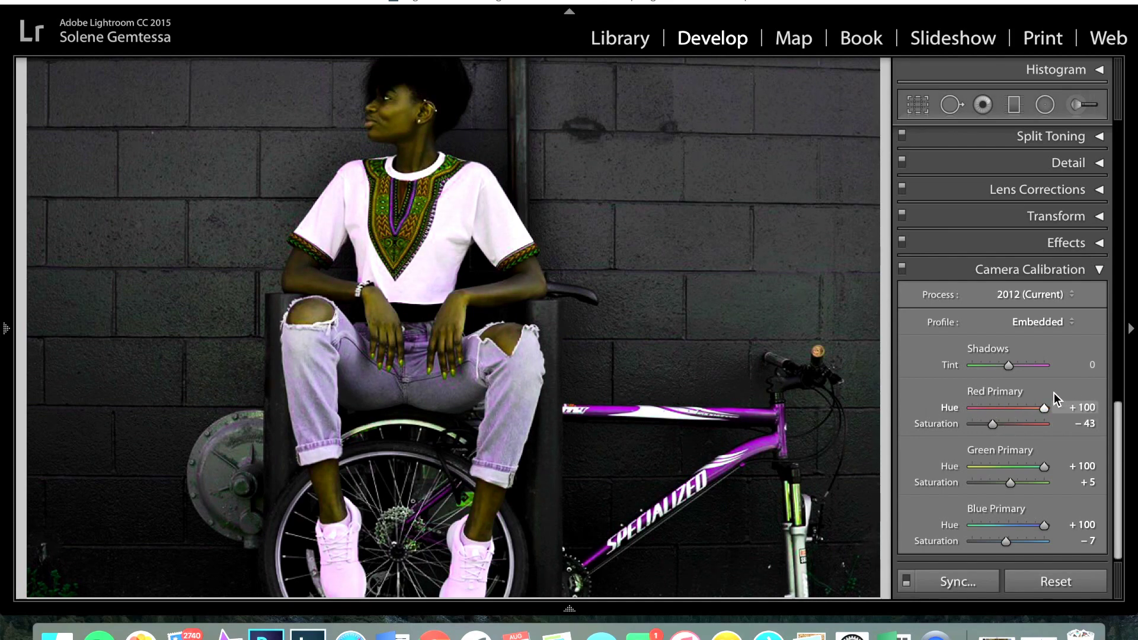
drag(1026, 397, 1005, 397)
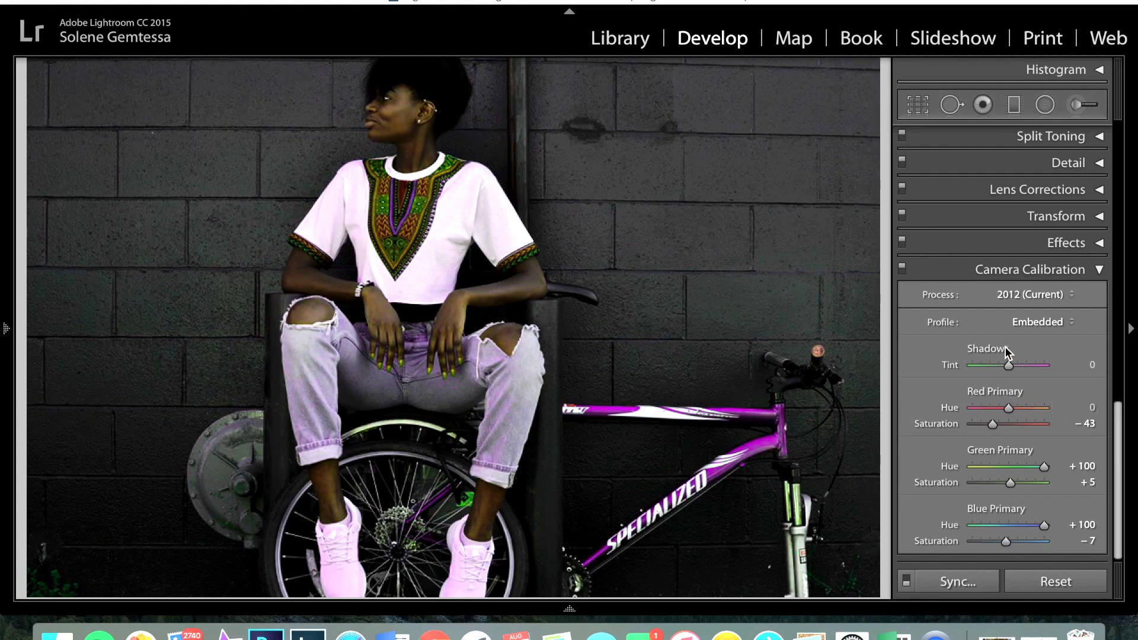
click(1045, 271)
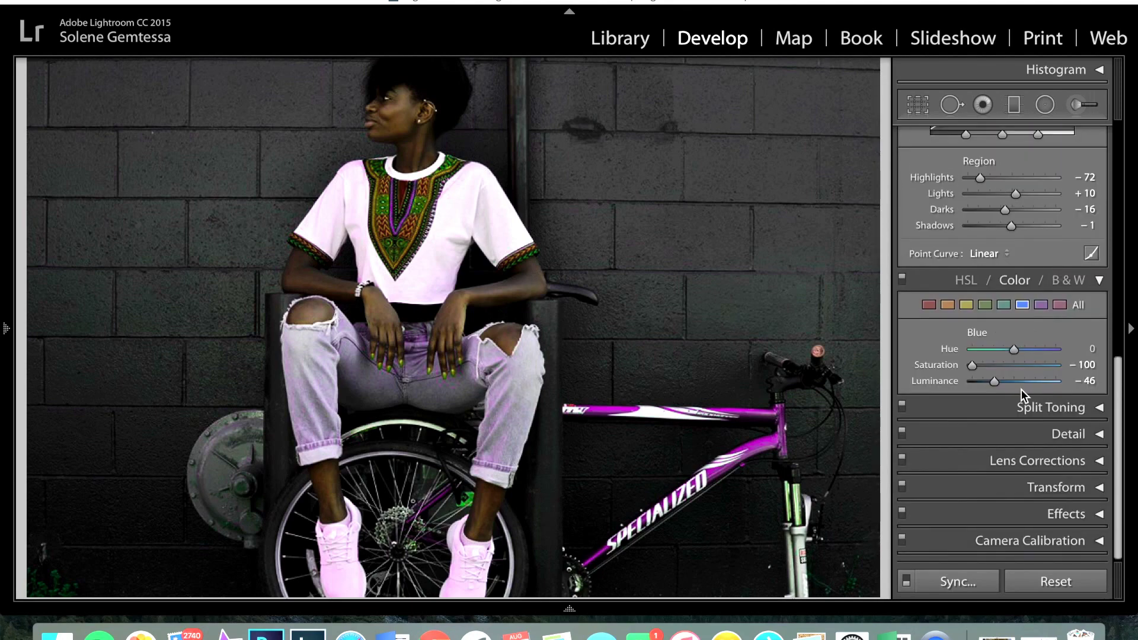
- Adjust the green tones to Hue +100, Saturation −74 and Luminance +2
scroll(1020, 388, up, 1)
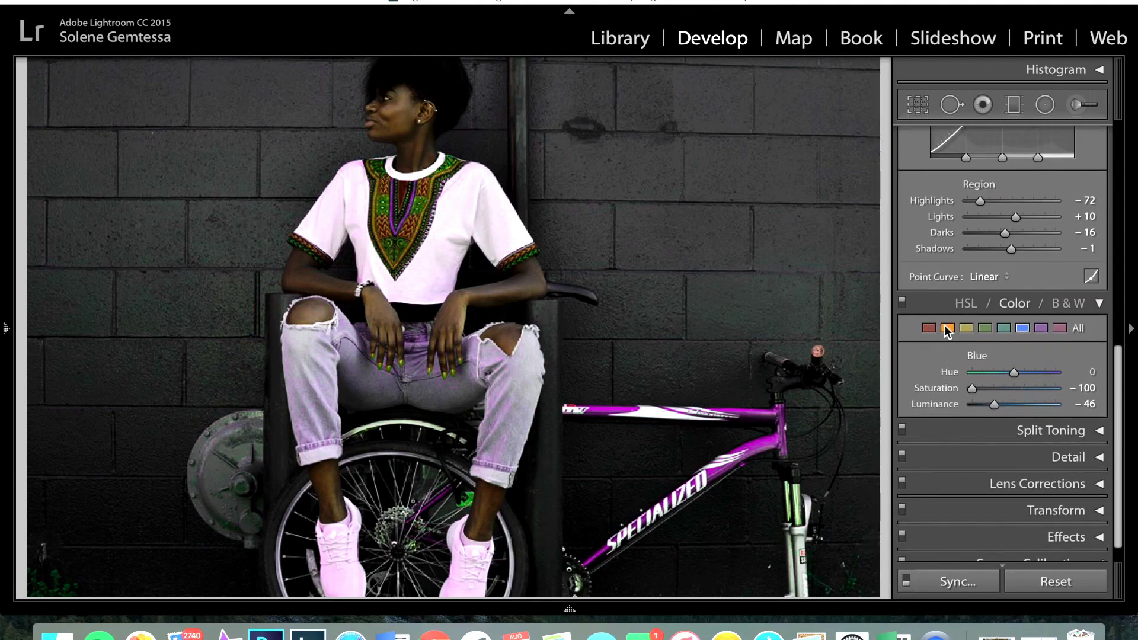
click(984, 327)
drag(1015, 406, 1066, 376)
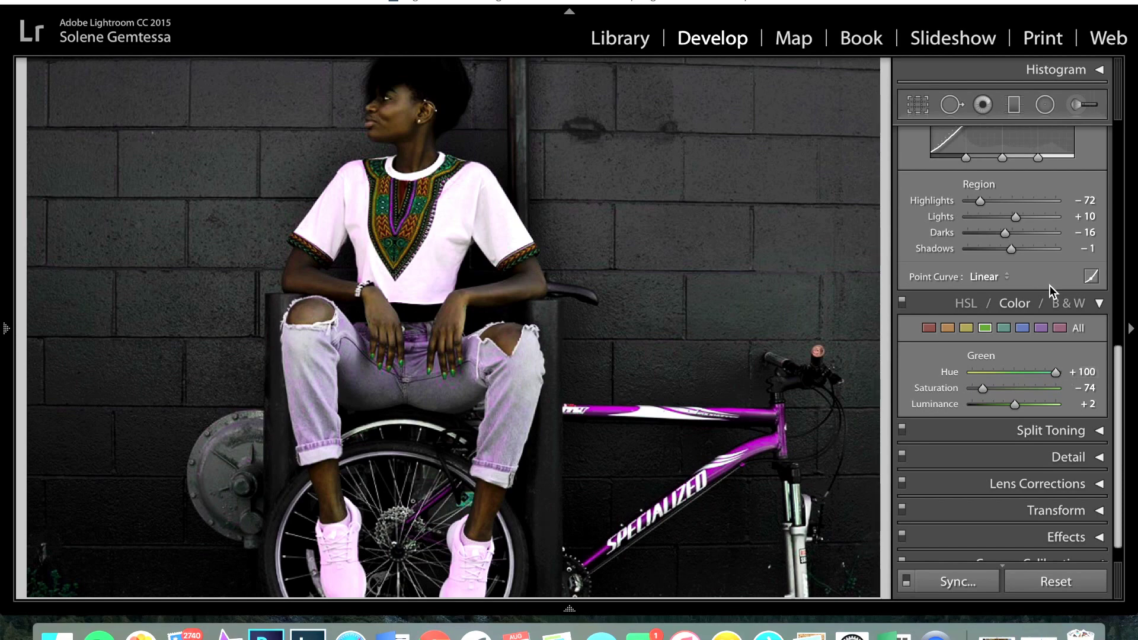
- Try cloning a tall patch of the brick wall beside the person with Spot Removal, and reset the spot edits
drag(1122, 370, 1122, 61)
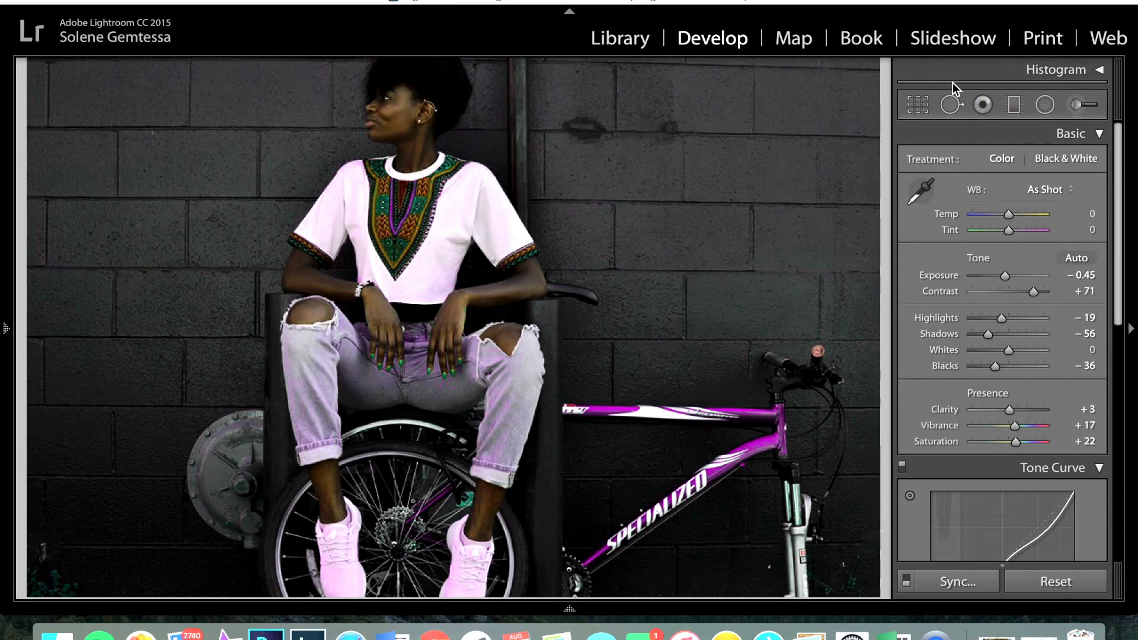
click(951, 105)
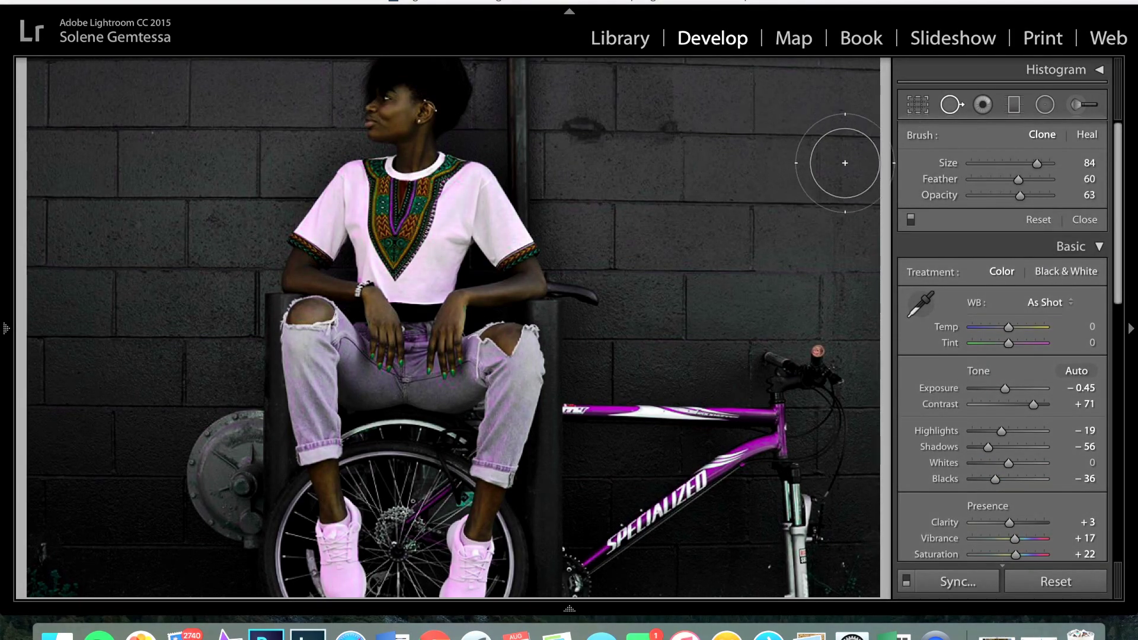
mouse_move(655, 177)
mouse_down()
mouse_move(659, 292)
mouse_move(816, 278)
mouse_move(696, 269)
mouse_up()
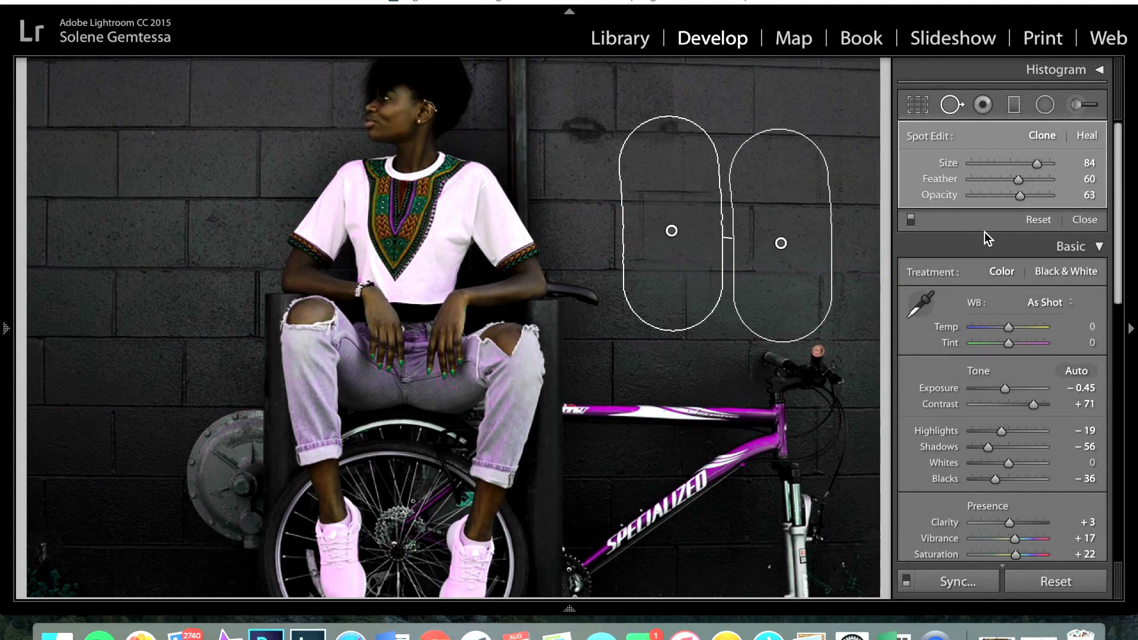
click(1040, 221)
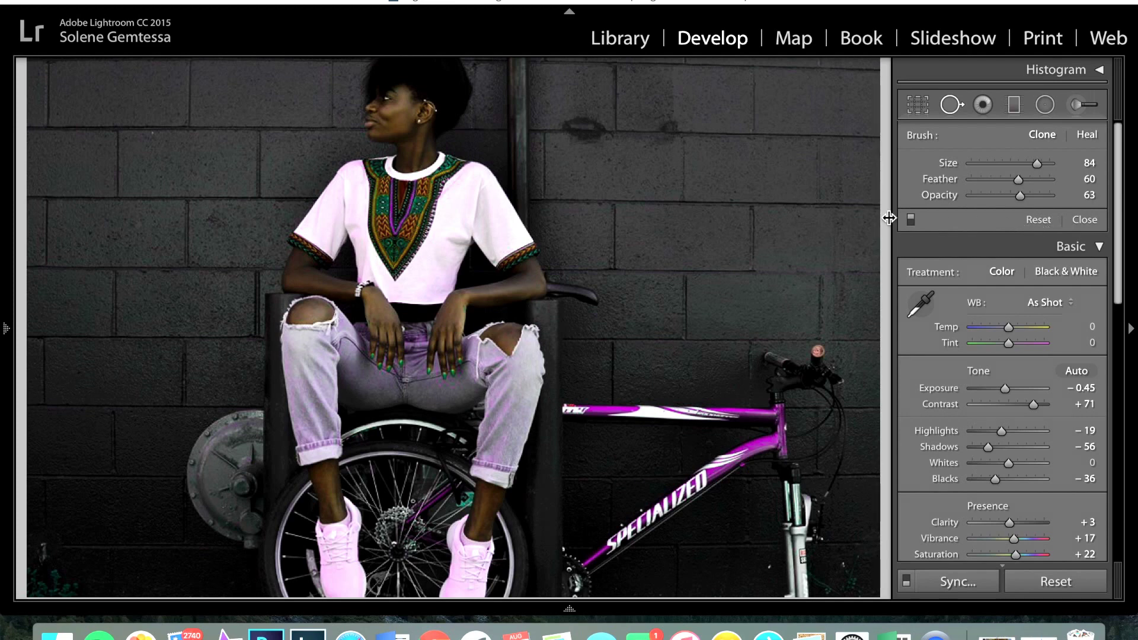
- Clone a long stroke from the shoulder to the shoe on the photo's left side, offsetting its source slightly to create a ghosted edge
click(1042, 135)
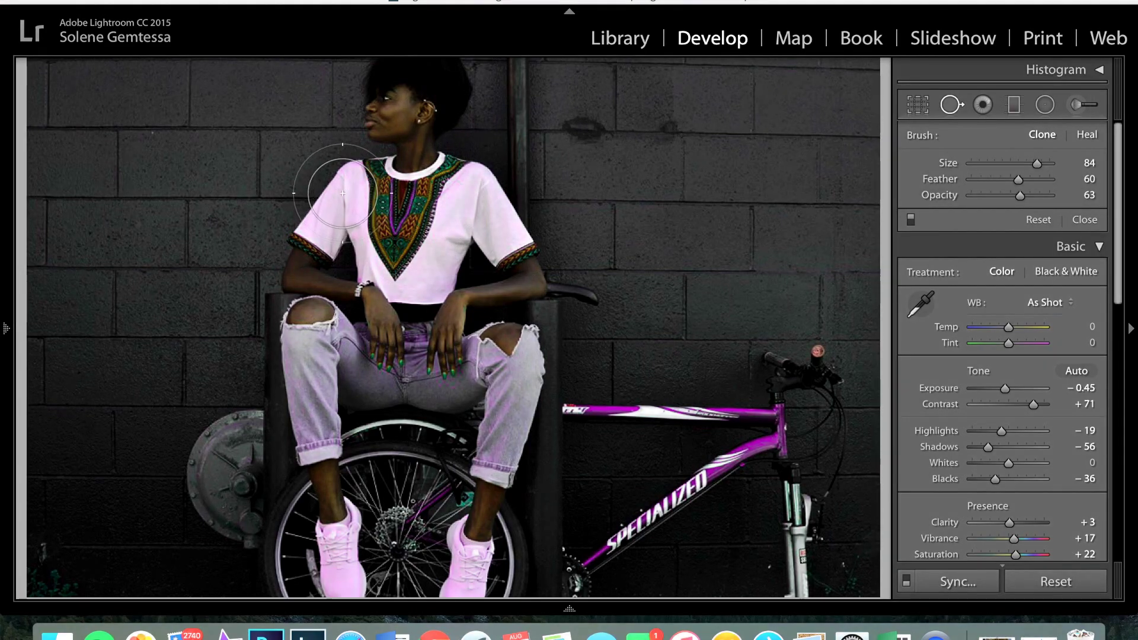
mouse_move(342, 193)
mouse_down()
mouse_move(325, 302)
mouse_move(333, 585)
mouse_up()
mouse_move(211, 378)
mouse_down()
mouse_move(335, 394)
mouse_move(330, 427)
mouse_move(351, 445)
mouse_move(339, 427)
mouse_move(330, 433)
mouse_up()
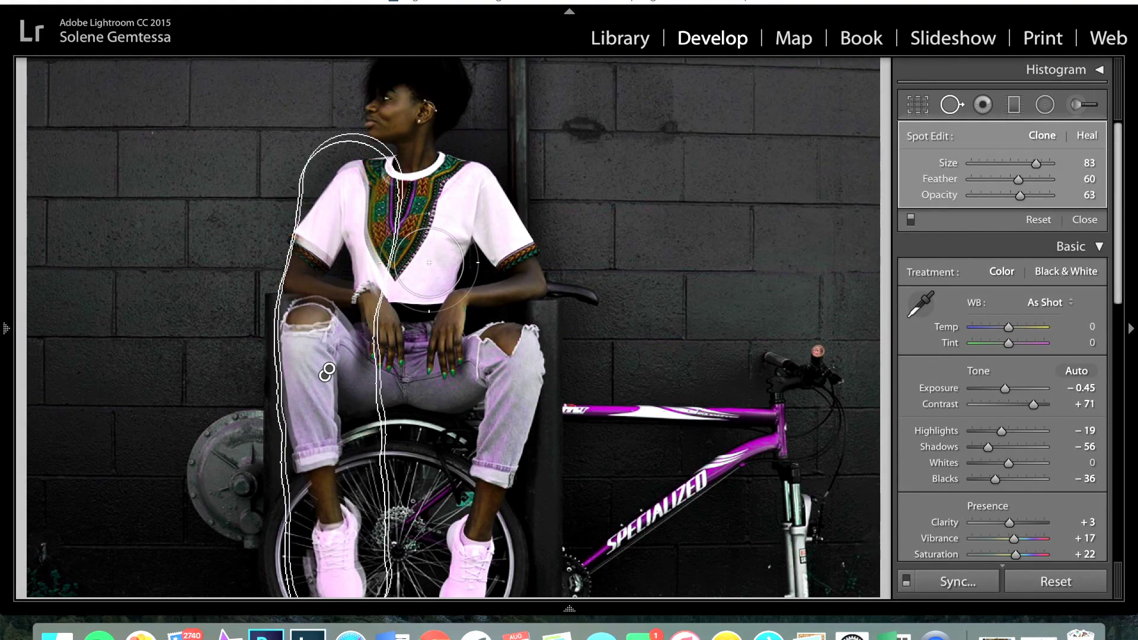
mouse_move(335, 273)
mouse_down()
mouse_move(304, 277)
mouse_move(328, 284)
mouse_move(332, 269)
mouse_up()
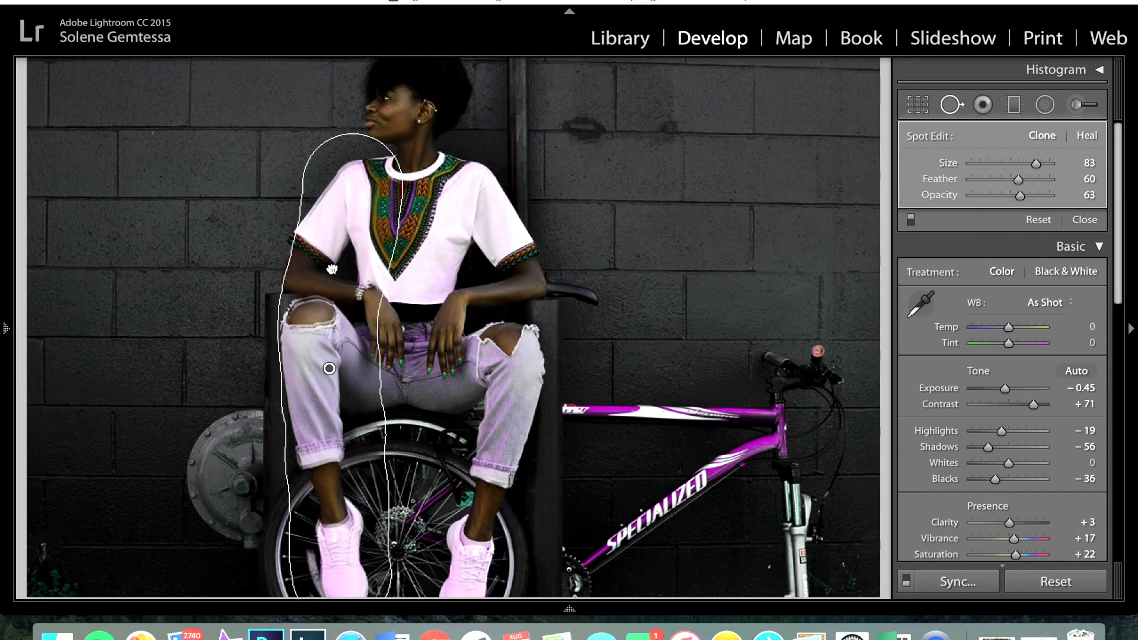
drag(331, 269, 335, 270)
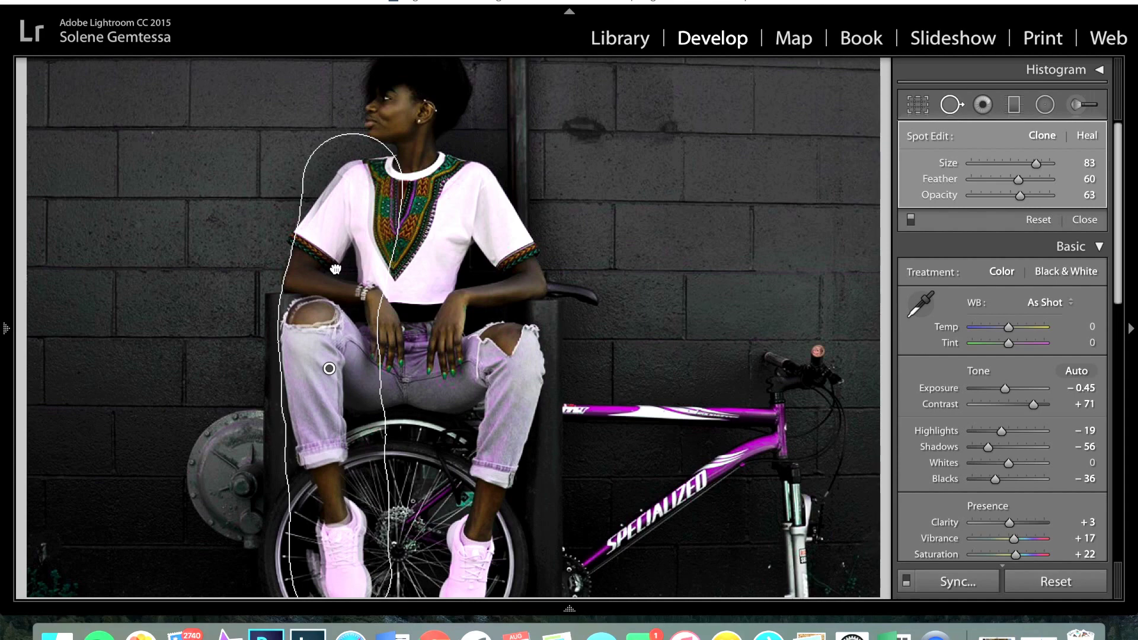
drag(336, 270, 345, 273)
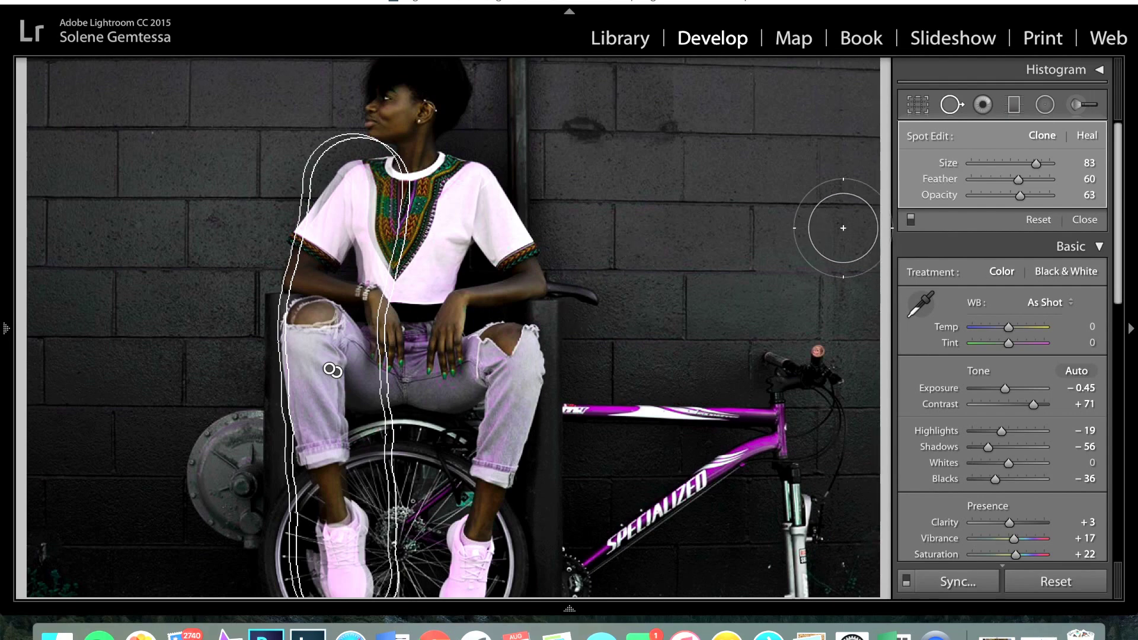
click(1032, 136)
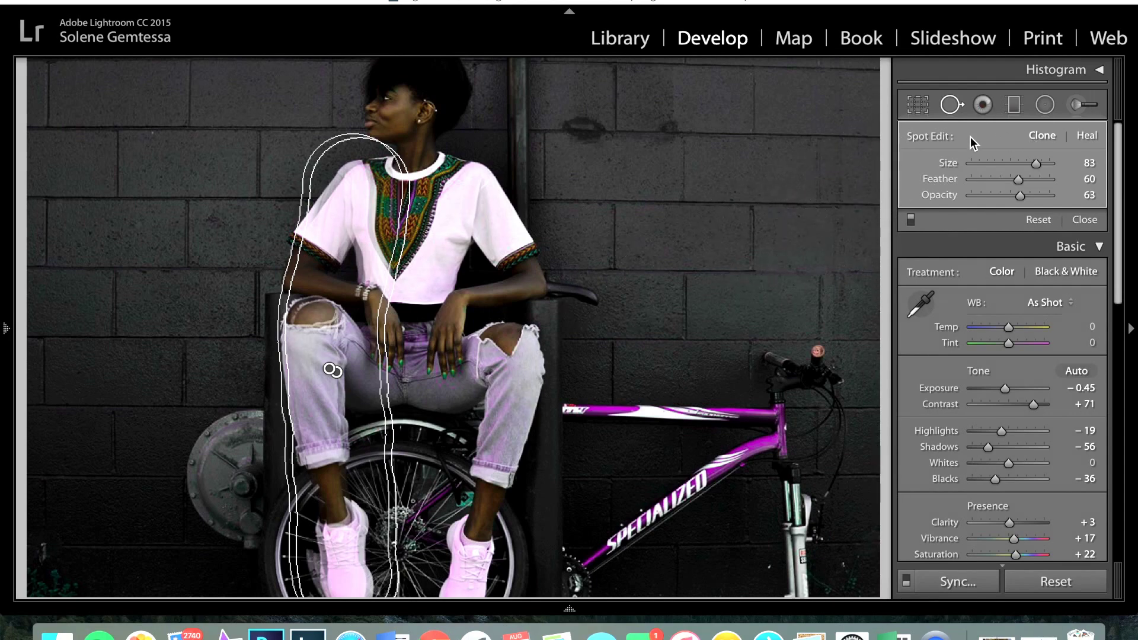
click(953, 110)
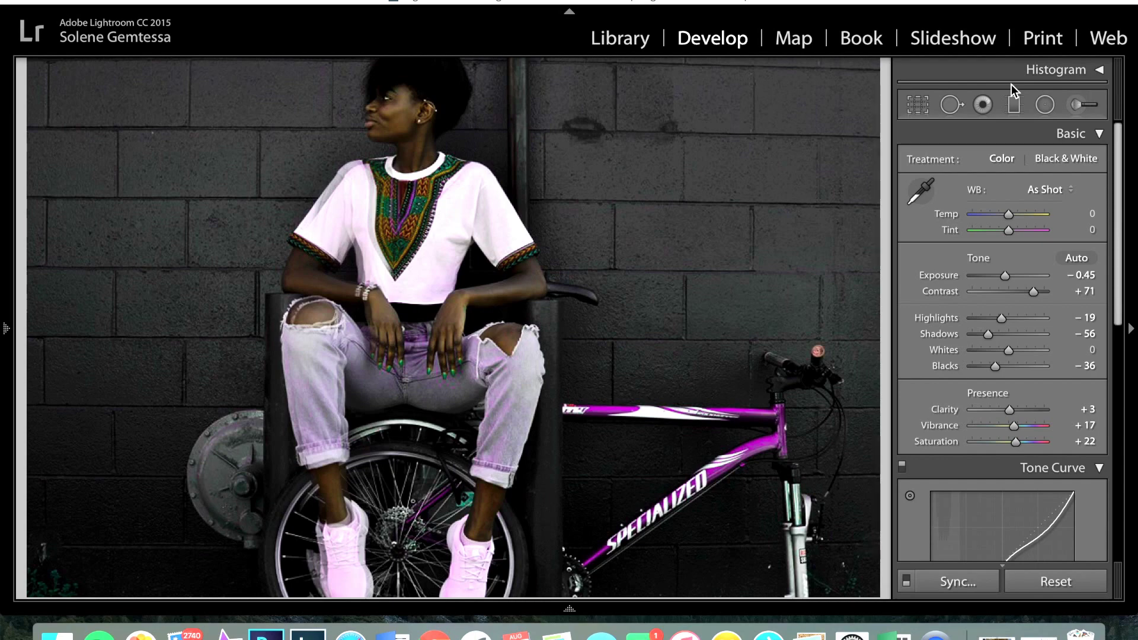
- Clone a matching shoulder-to-shoe stroke on the photo's right side of the body, with its source shifted slightly for a doubled edge
click(951, 107)
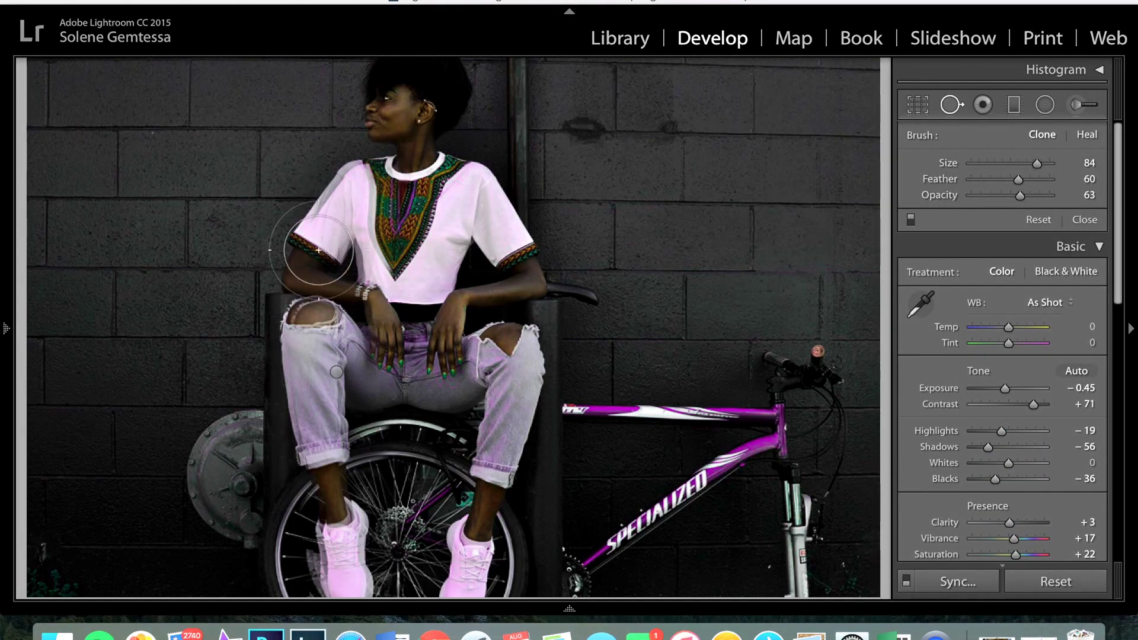
mouse_move(489, 191)
mouse_down()
mouse_move(505, 322)
mouse_move(466, 588)
mouse_up()
mouse_move(804, 334)
mouse_down()
mouse_move(553, 373)
mouse_move(479, 389)
mouse_move(477, 400)
mouse_up()
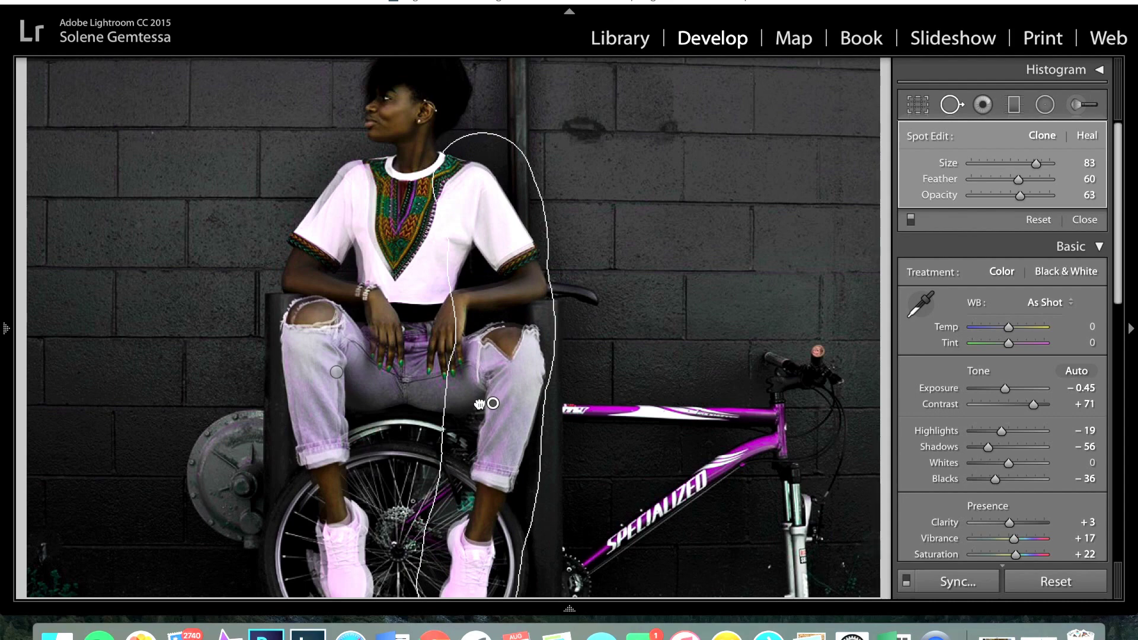
drag(479, 404, 485, 400)
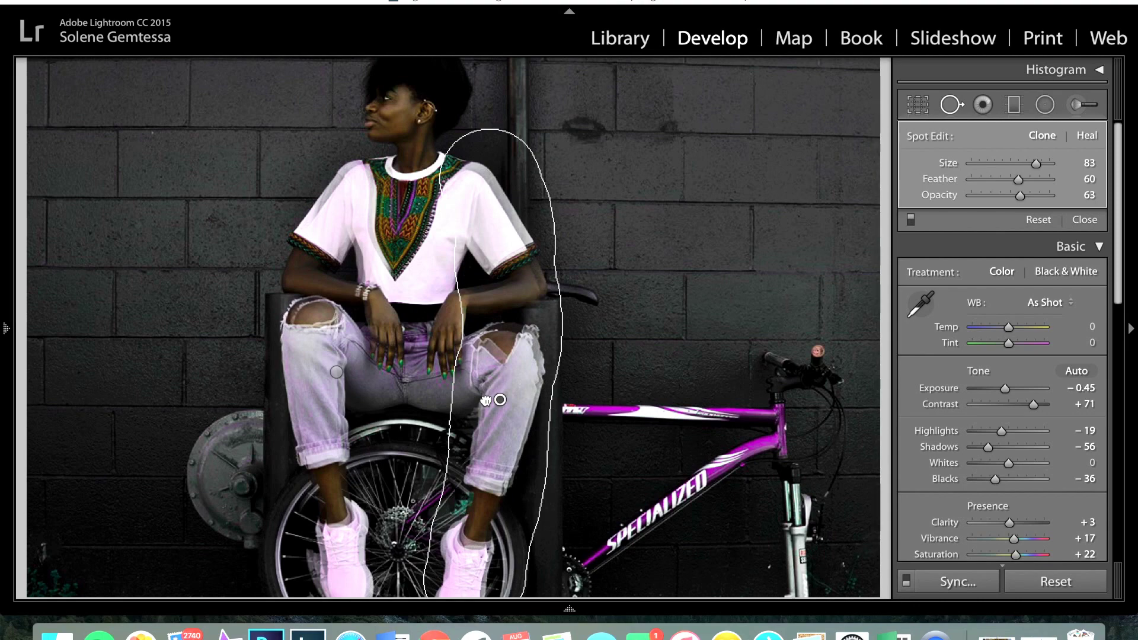
drag(486, 400, 486, 400)
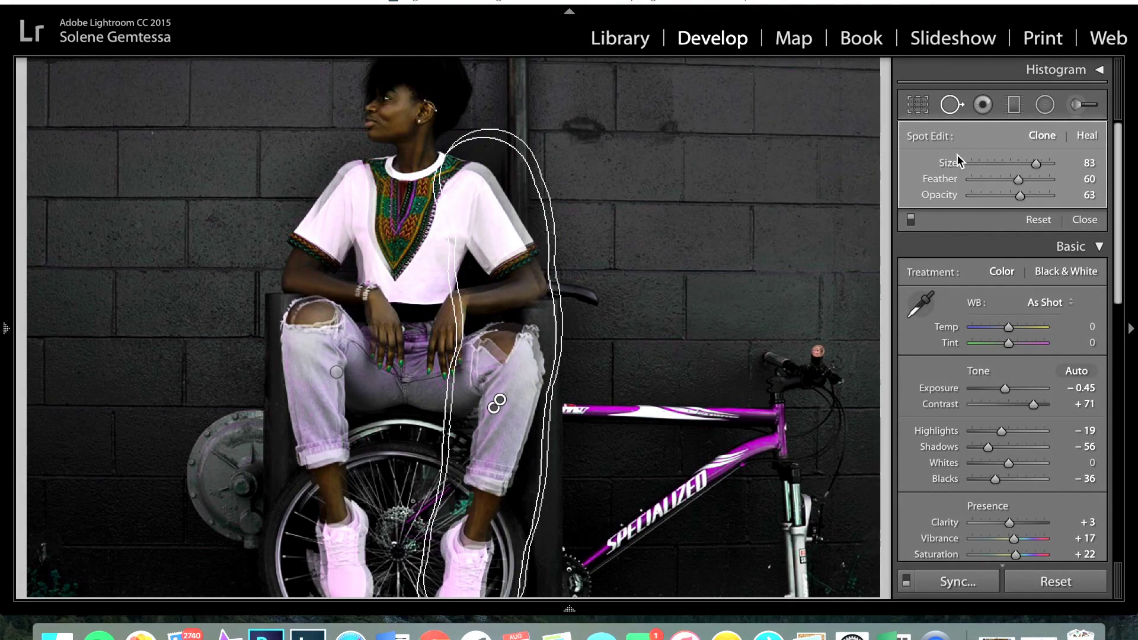
click(963, 105)
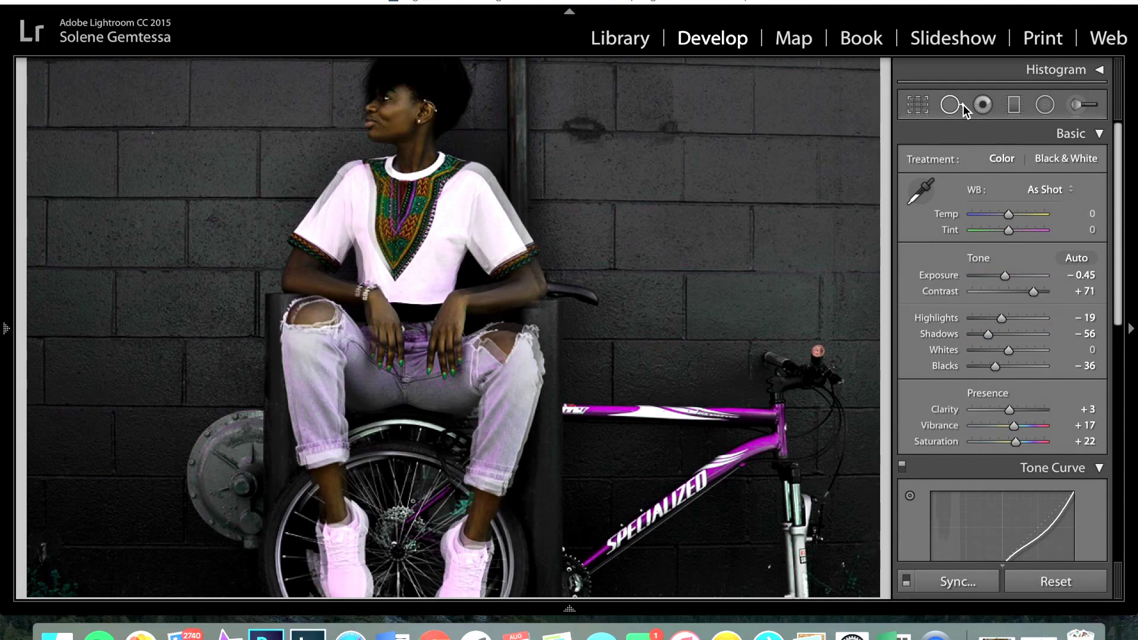
- Check the whole photo, readjust the source offset of the left clone stroke slightly downward, and close Spot Removal
click(512, 246)
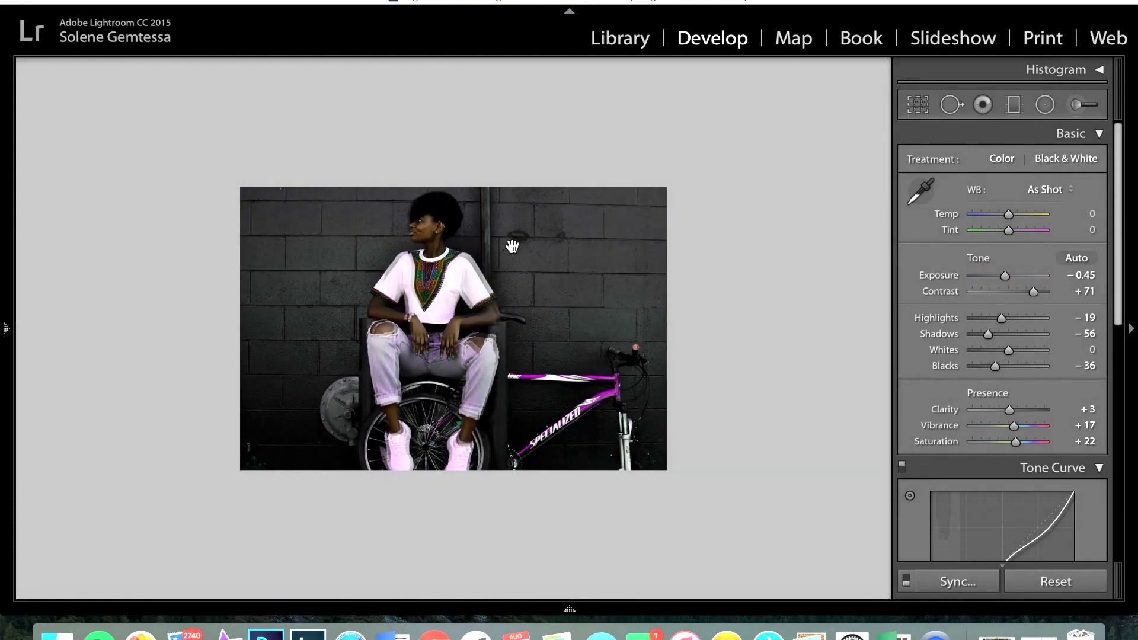
click(512, 246)
click(509, 253)
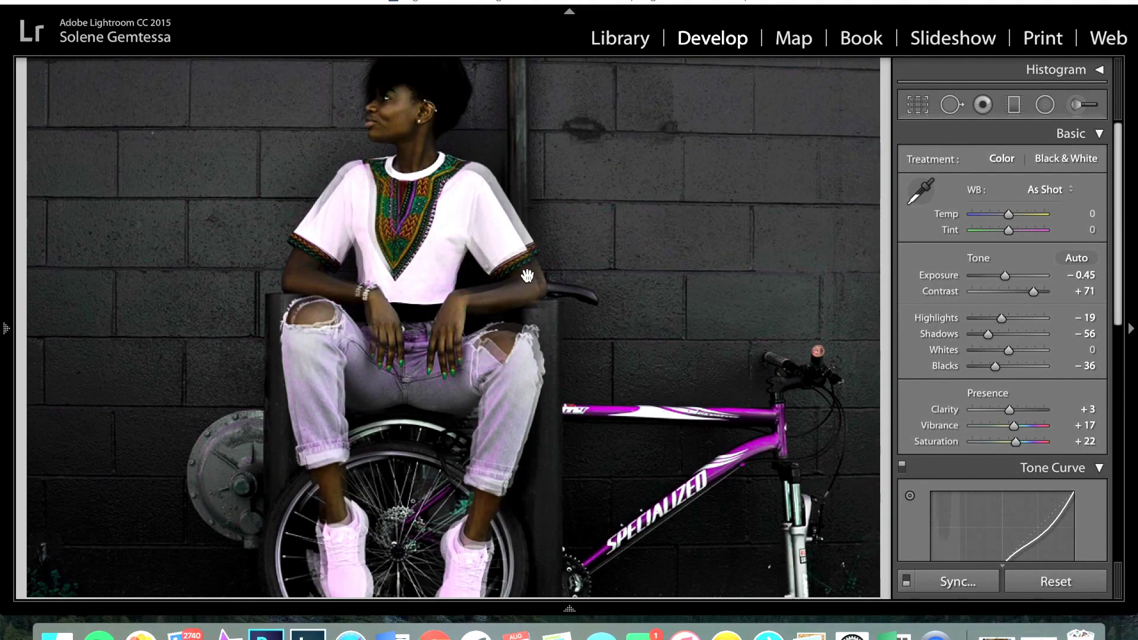
click(947, 110)
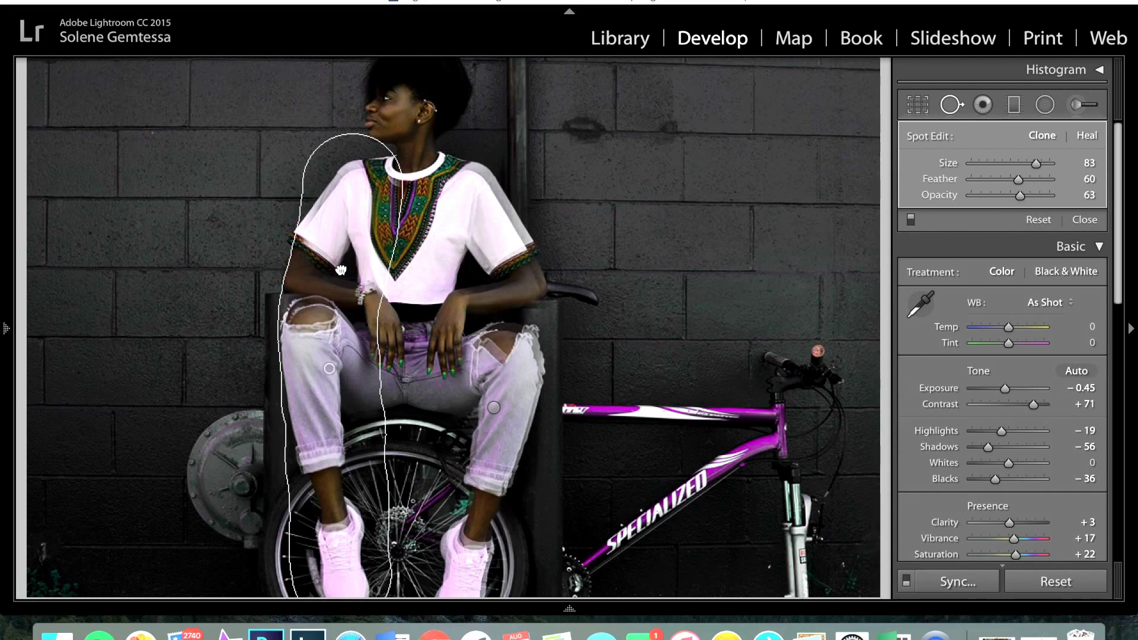
drag(340, 270, 343, 278)
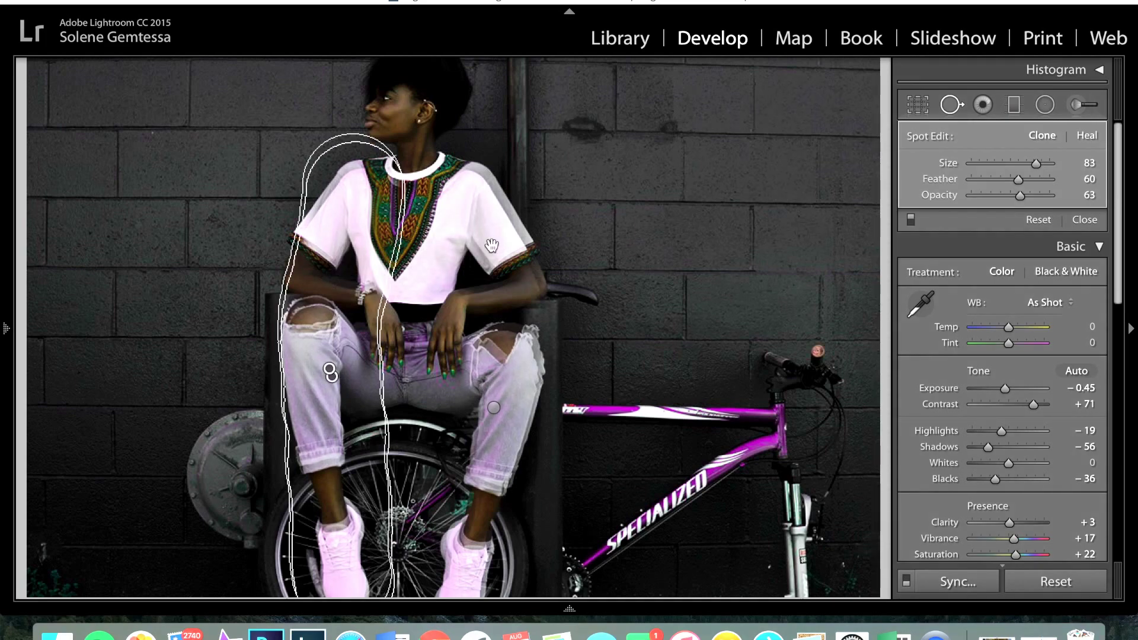
click(945, 109)
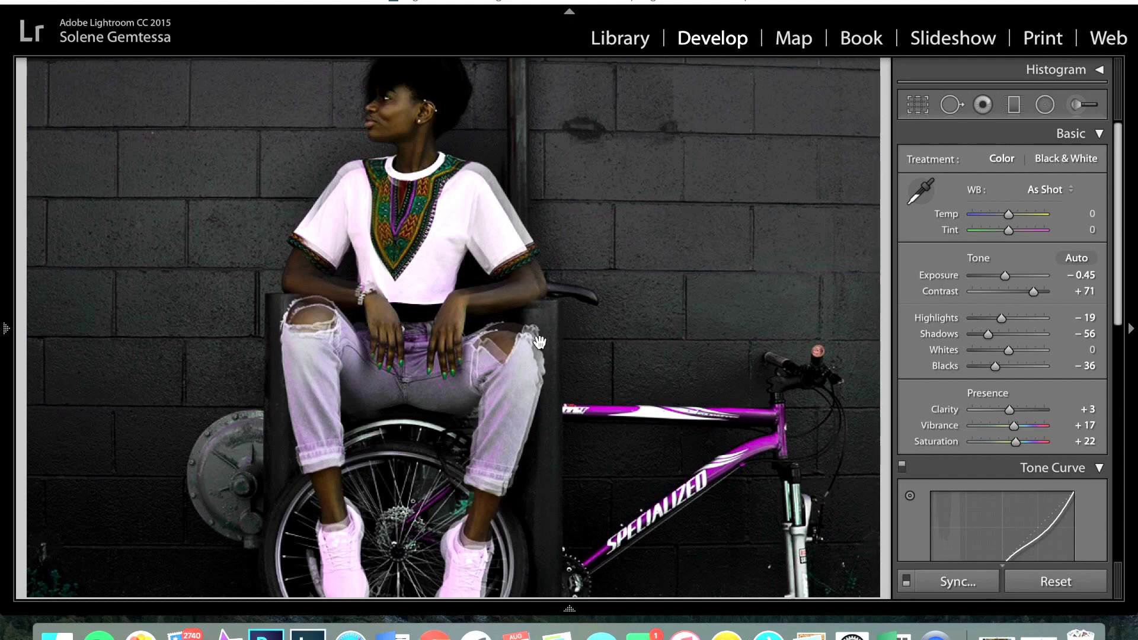
- Set Contrast to +82, Vibrance to +45 and Saturation to +12 in the basic adjustments
click(950, 105)
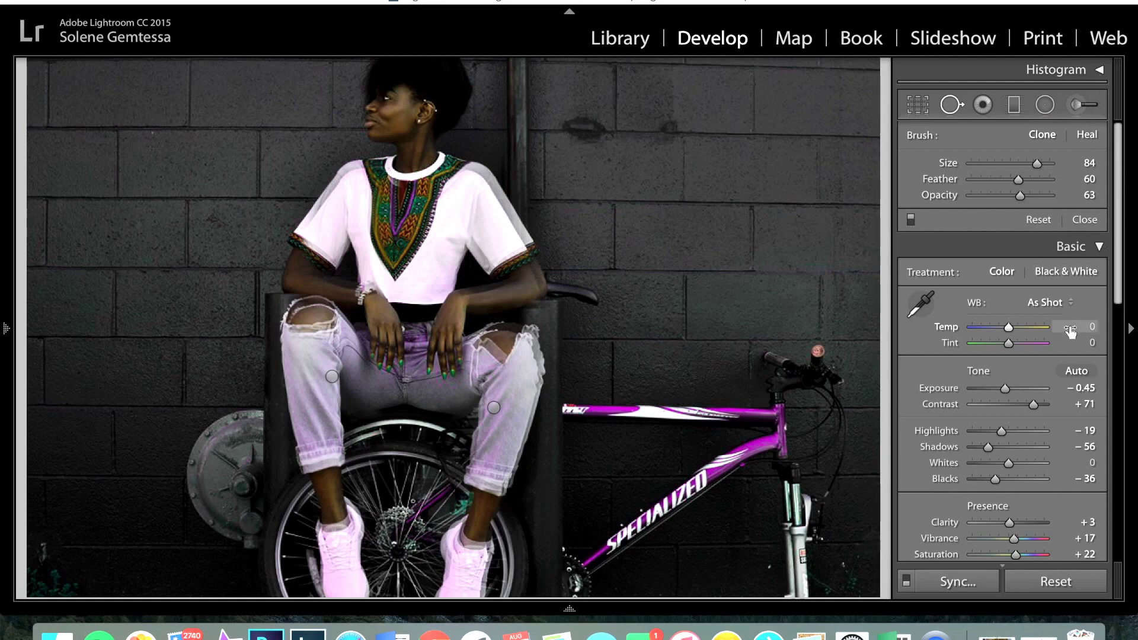
mouse_move(1043, 398)
mouse_down()
mouse_move(1013, 401)
mouse_move(1055, 405)
mouse_move(1040, 403)
mouse_up()
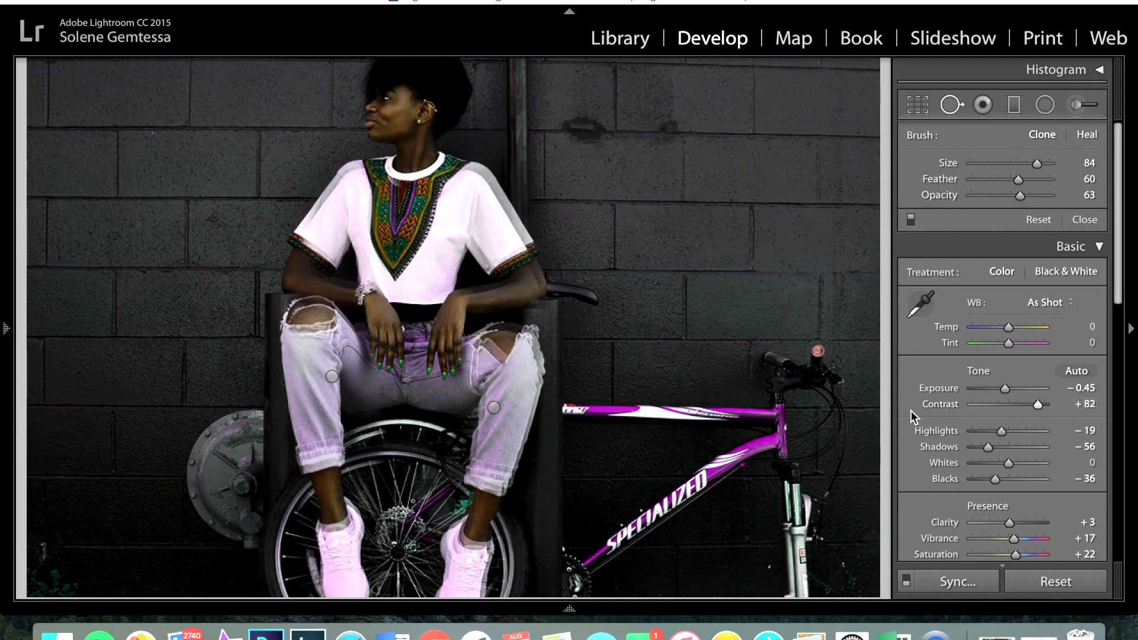
scroll(910, 411, down, 2)
scroll(911, 410, down, 5)
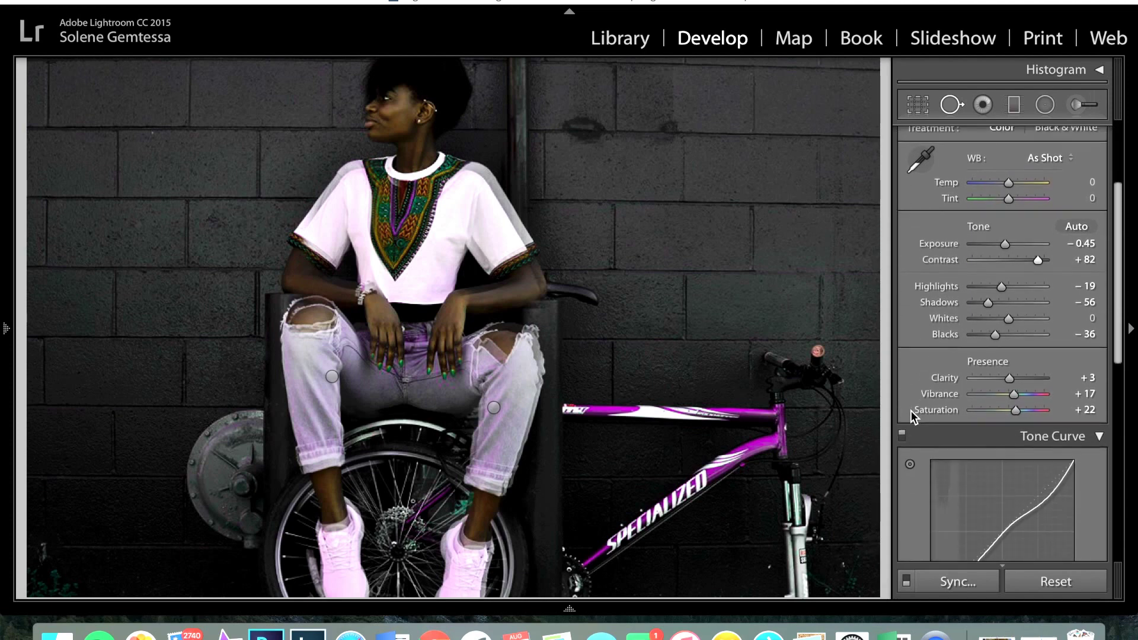
drag(1029, 337, 958, 339)
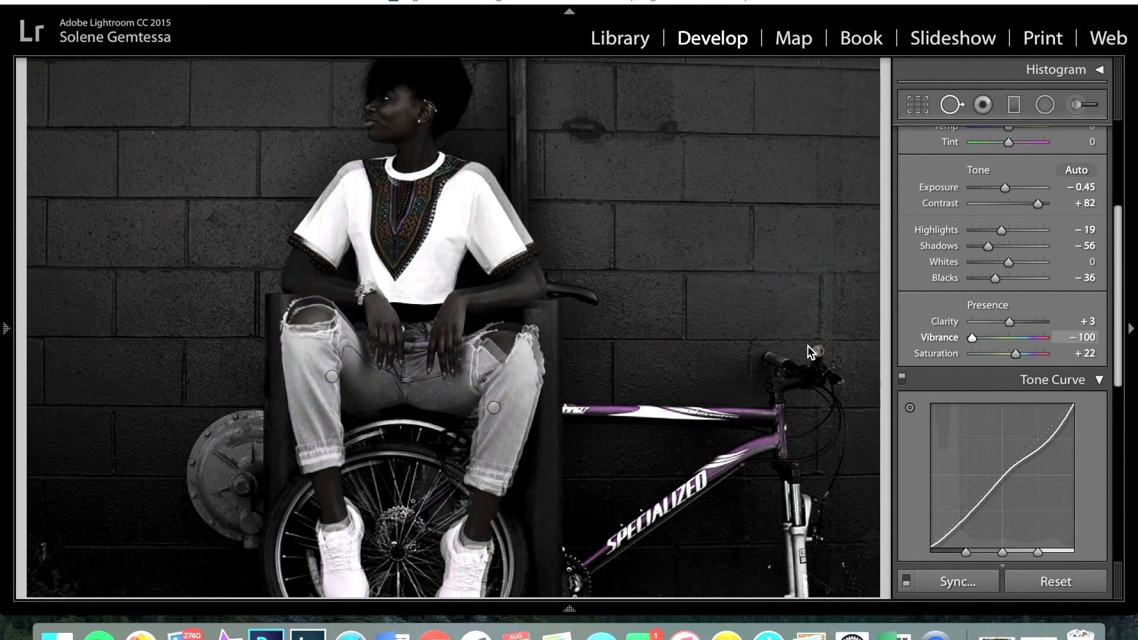
drag(972, 337, 1059, 364)
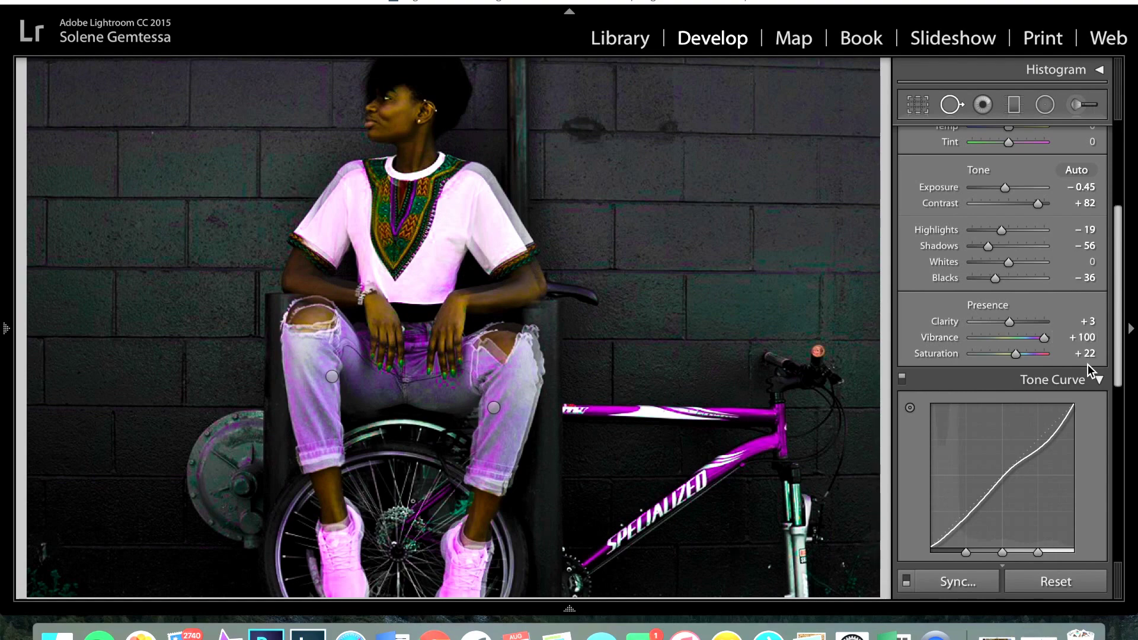
mouse_move(1016, 353)
mouse_down()
mouse_move(1073, 352)
mouse_move(952, 354)
mouse_move(1039, 353)
mouse_move(980, 350)
mouse_move(1006, 353)
mouse_up()
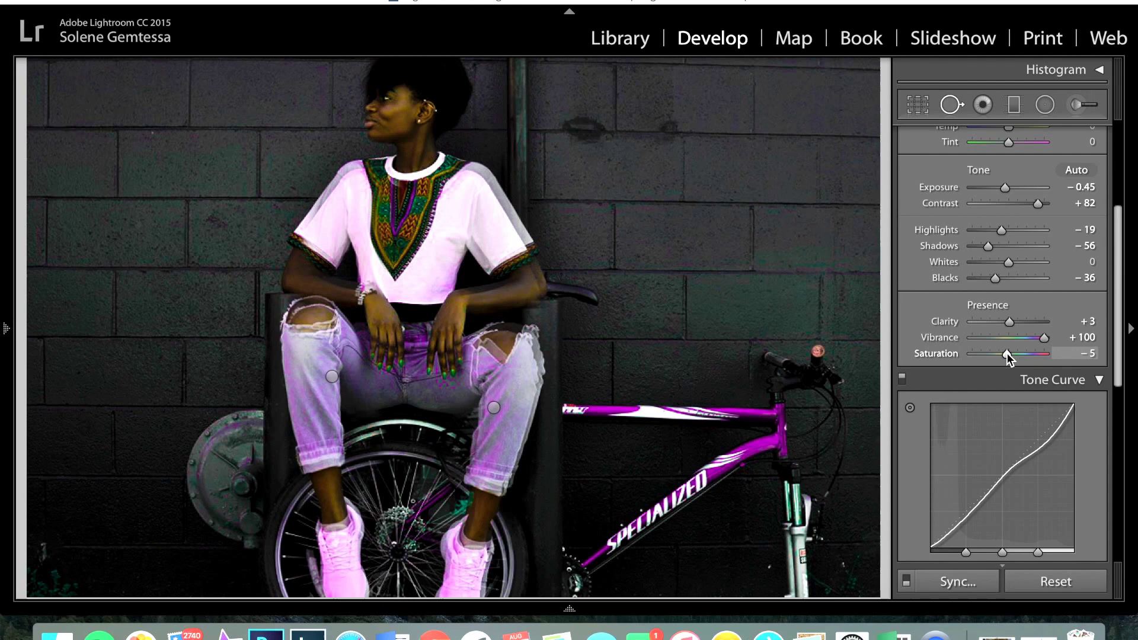
mouse_move(1010, 353)
mouse_down()
mouse_move(1037, 337)
mouse_move(1024, 337)
mouse_up()
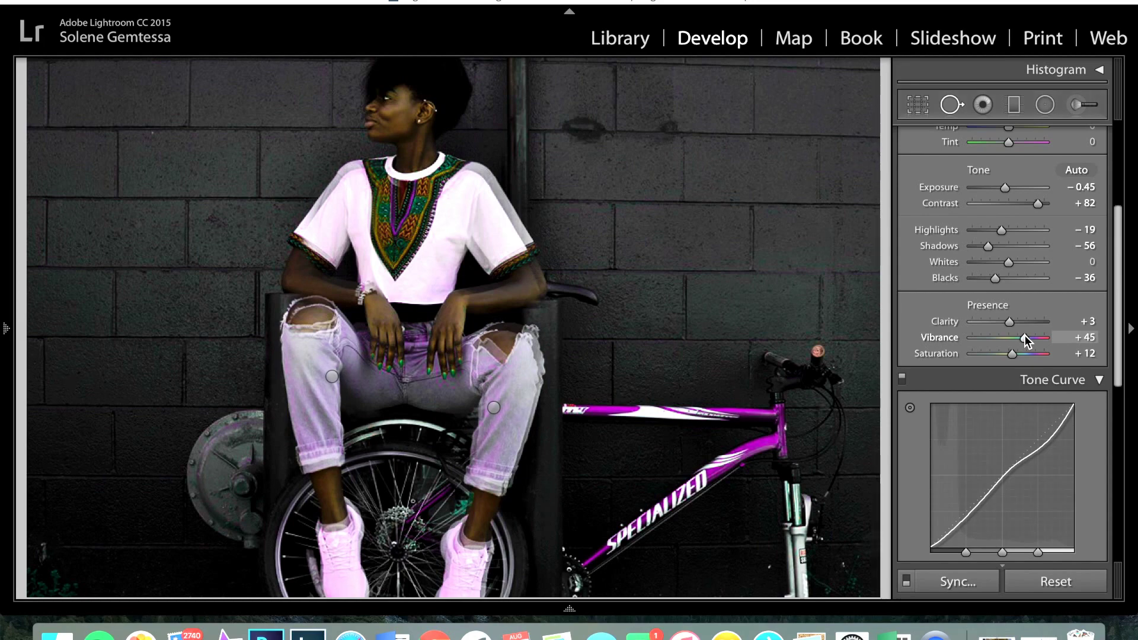
- Set the Split Toning highlights to hue 244 and saturation 100, and try a shadows hue before resetting it to 0
drag(1118, 345, 1100, 518)
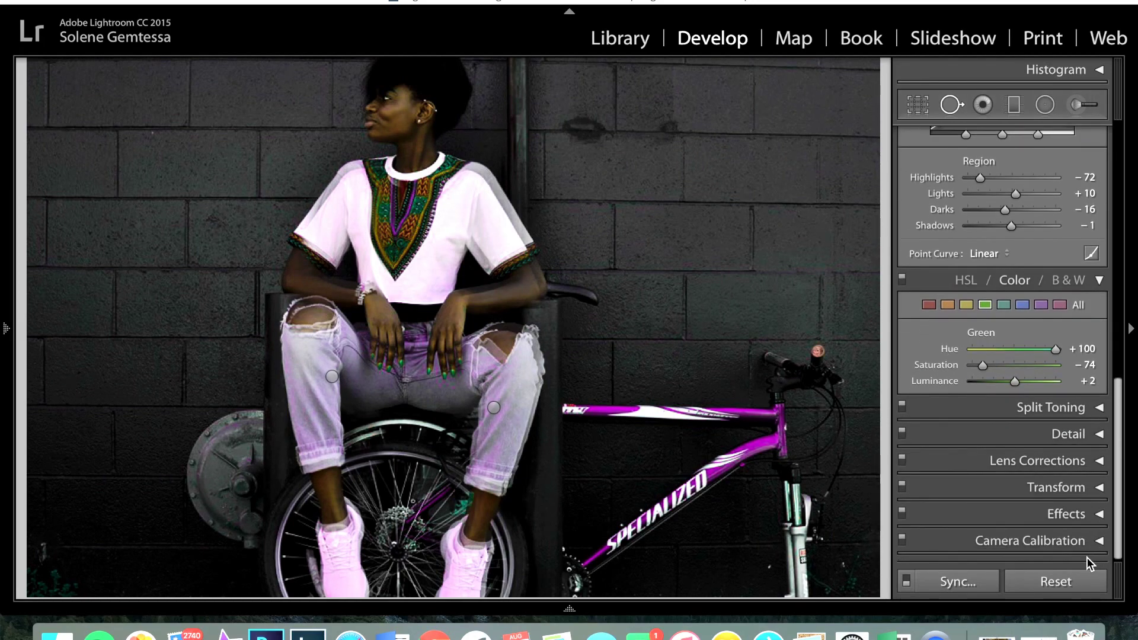
click(1058, 407)
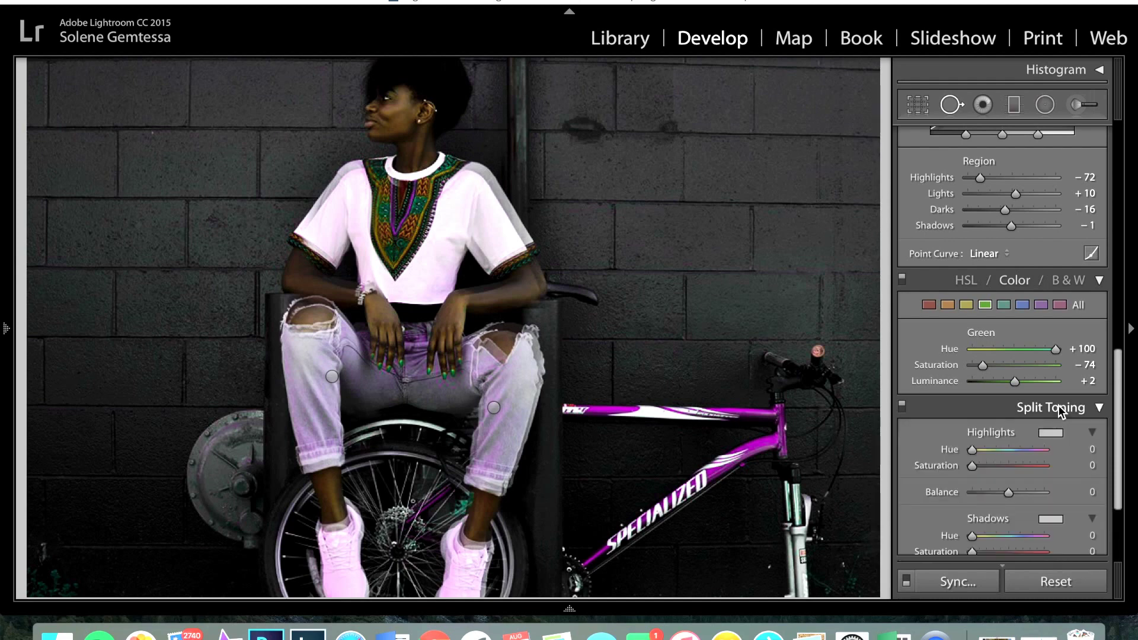
scroll(1067, 405, down, 3)
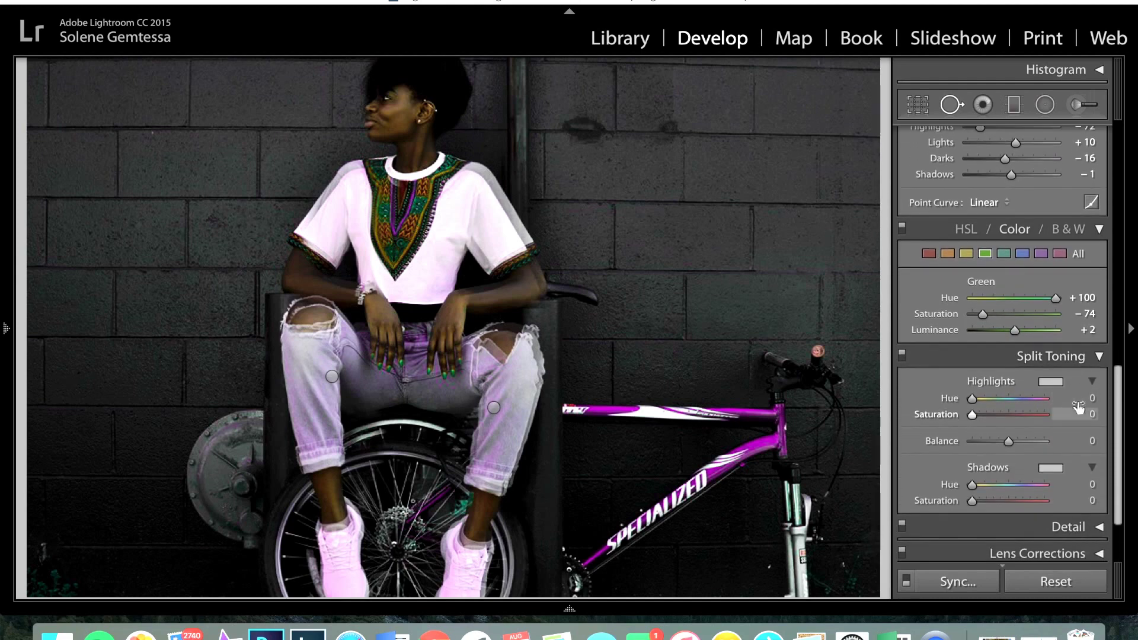
drag(972, 394, 1016, 394)
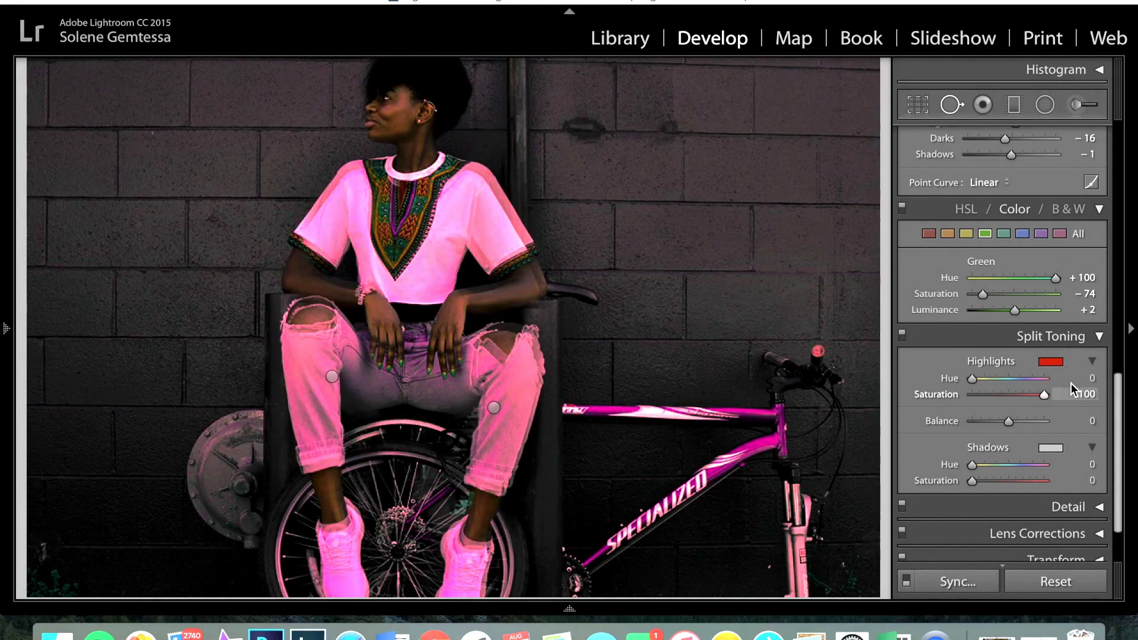
drag(972, 378, 1015, 372)
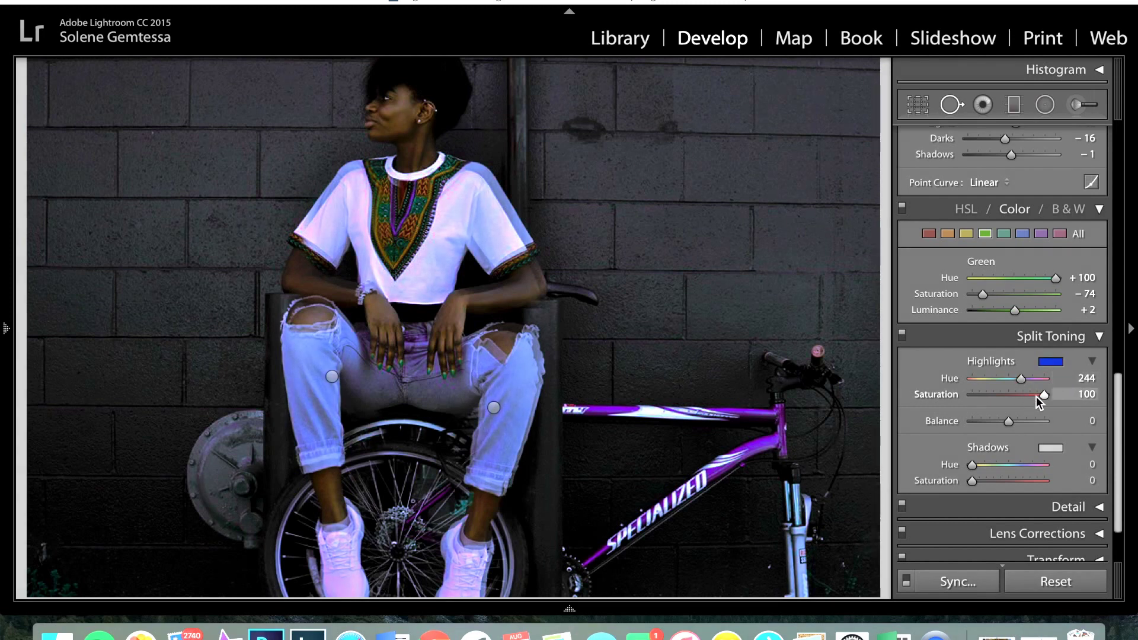
drag(972, 464, 955, 483)
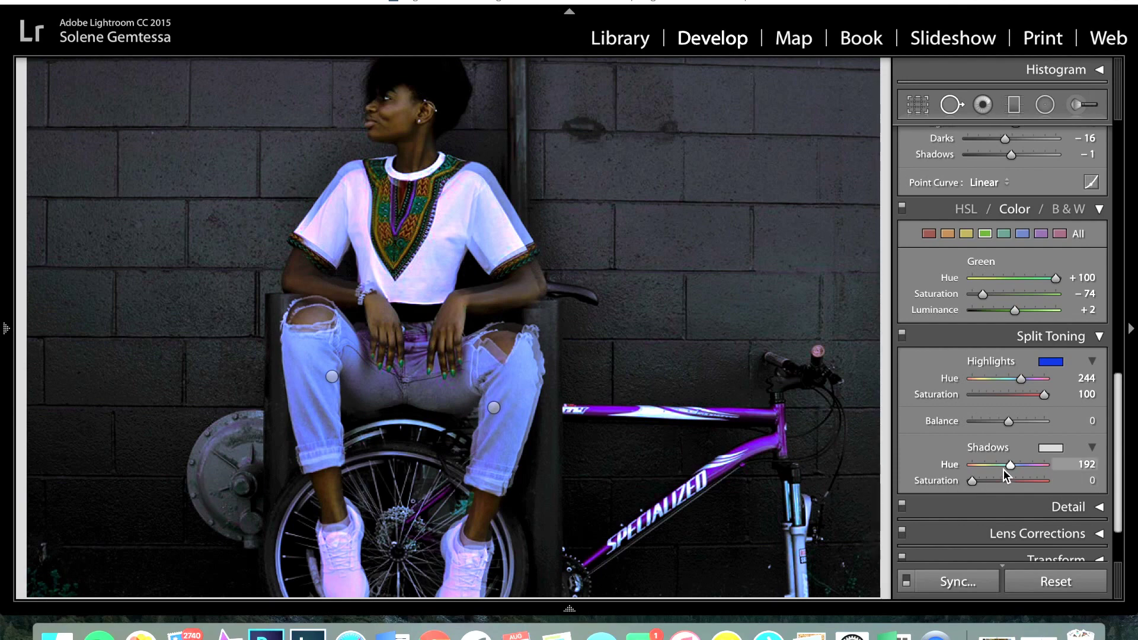
double_click(942, 461)
- Change the Split Toning highlights colour to light blue with hue 207 and saturation 87, and set the balance to +4
click(1050, 363)
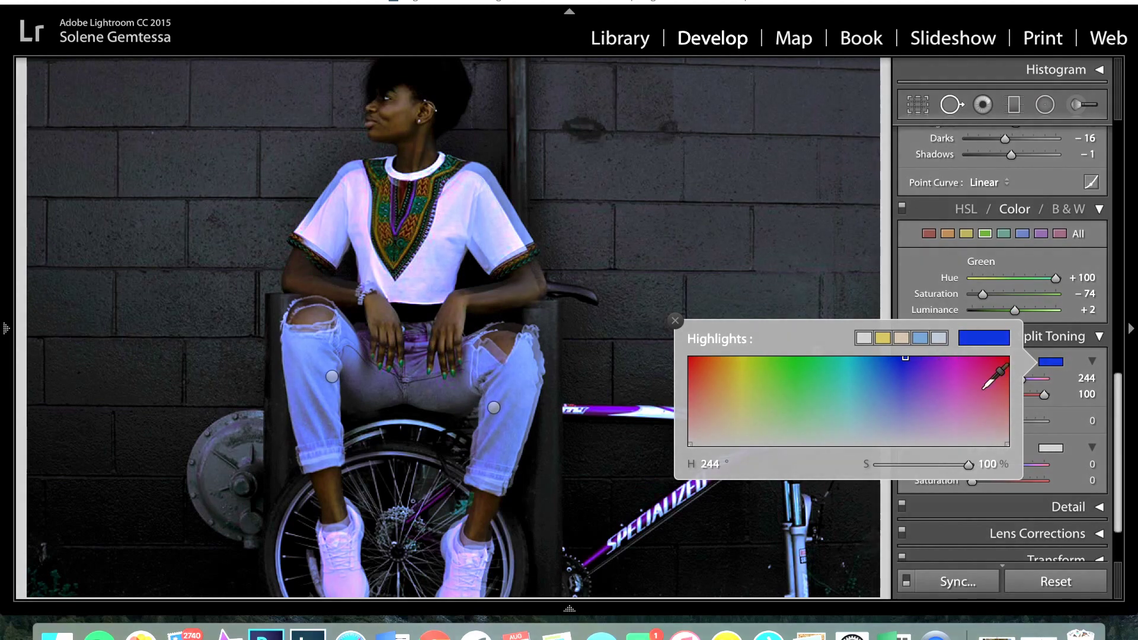
click(988, 434)
mouse_move(989, 434)
mouse_down()
mouse_move(995, 388)
mouse_move(1018, 380)
mouse_move(916, 409)
mouse_move(812, 407)
mouse_move(666, 355)
mouse_move(762, 380)
mouse_move(827, 442)
mouse_move(890, 433)
mouse_move(871, 368)
mouse_up()
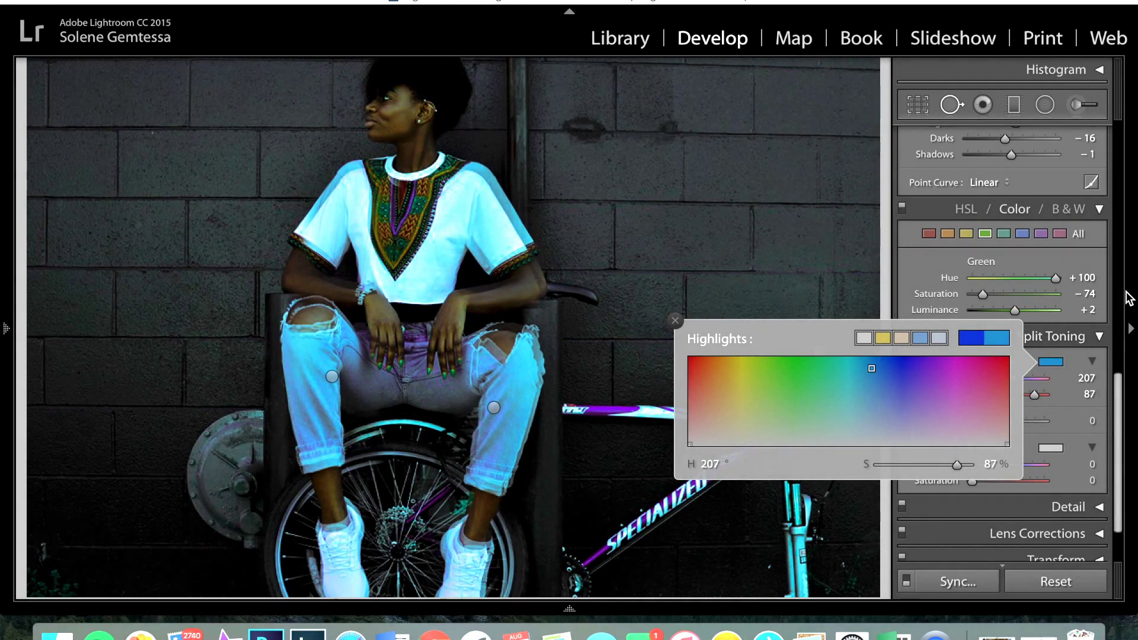
click(1057, 365)
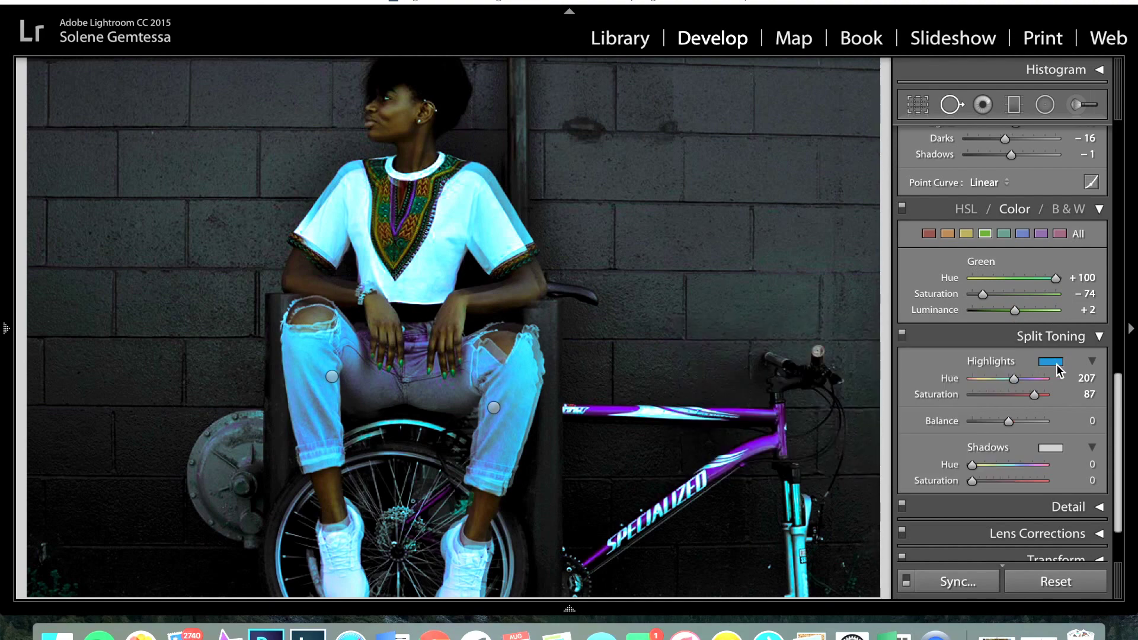
drag(1007, 419, 1061, 404)
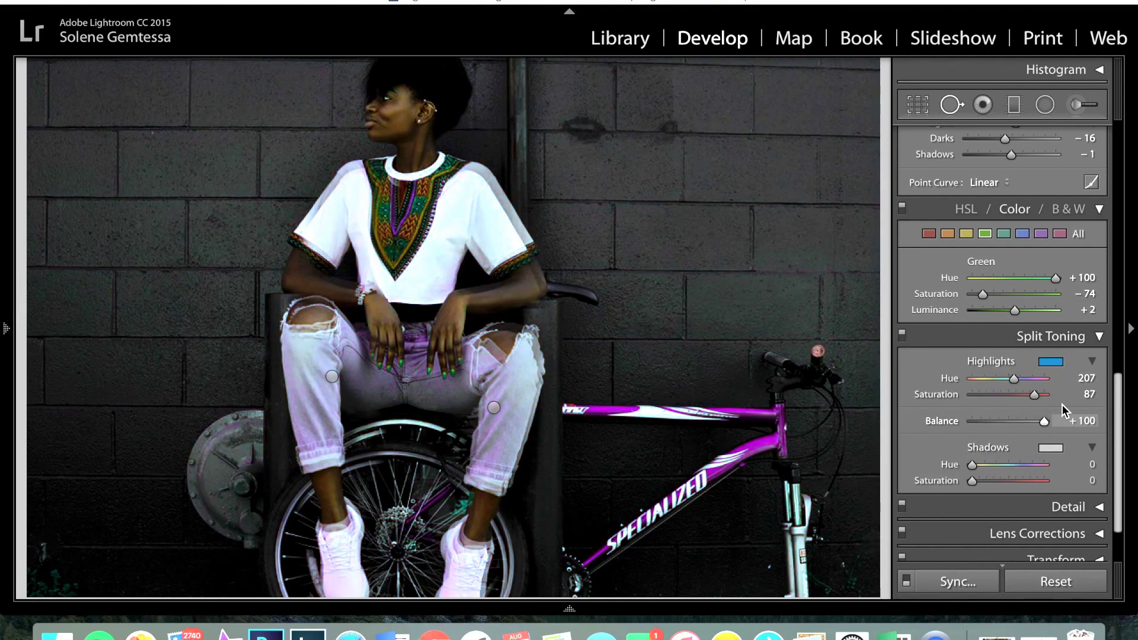
drag(1044, 422, 1009, 425)
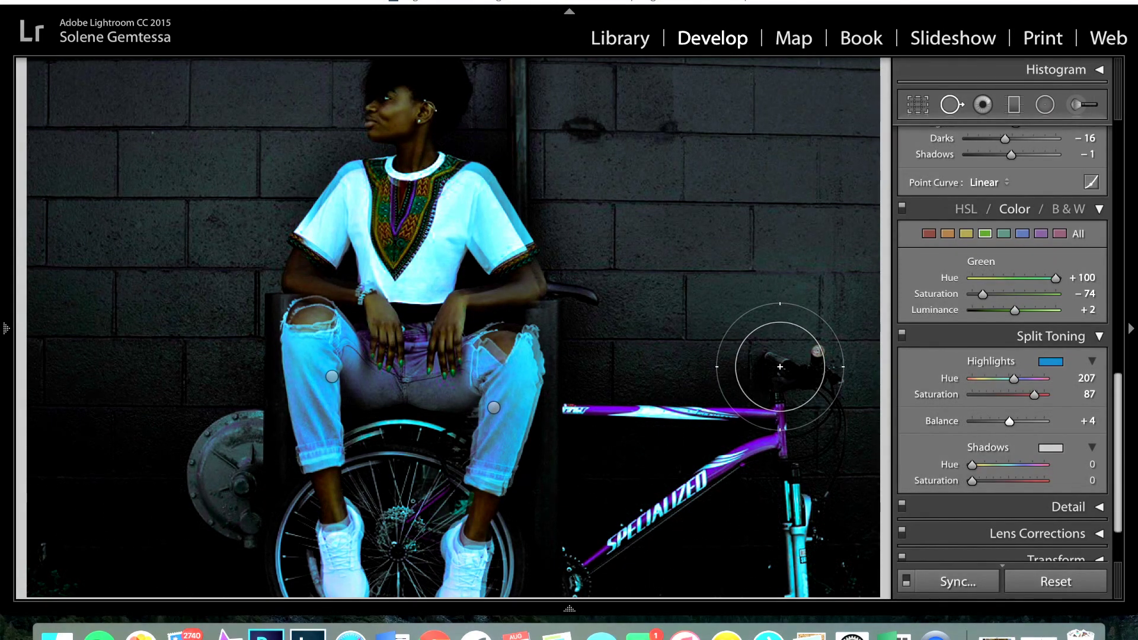
- Examine the overall look of the toned photo at reduced and normal view sizes
key(super+minus)
key(super+minus)
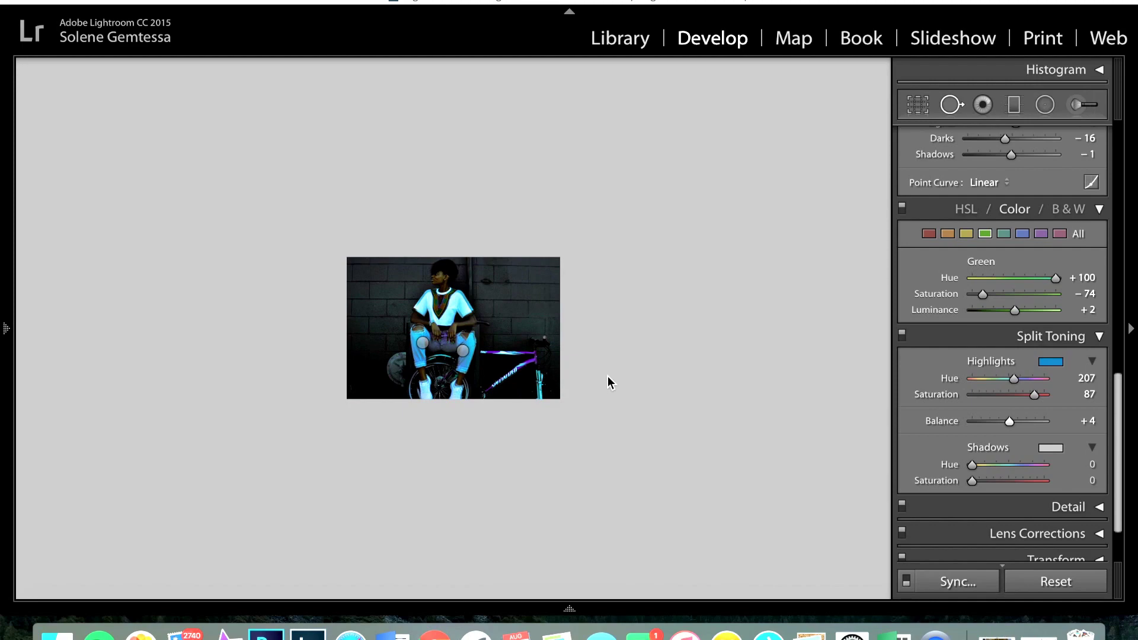
key(super+equal)
key(super+equal)
key(super+minus)
key(super+minus)
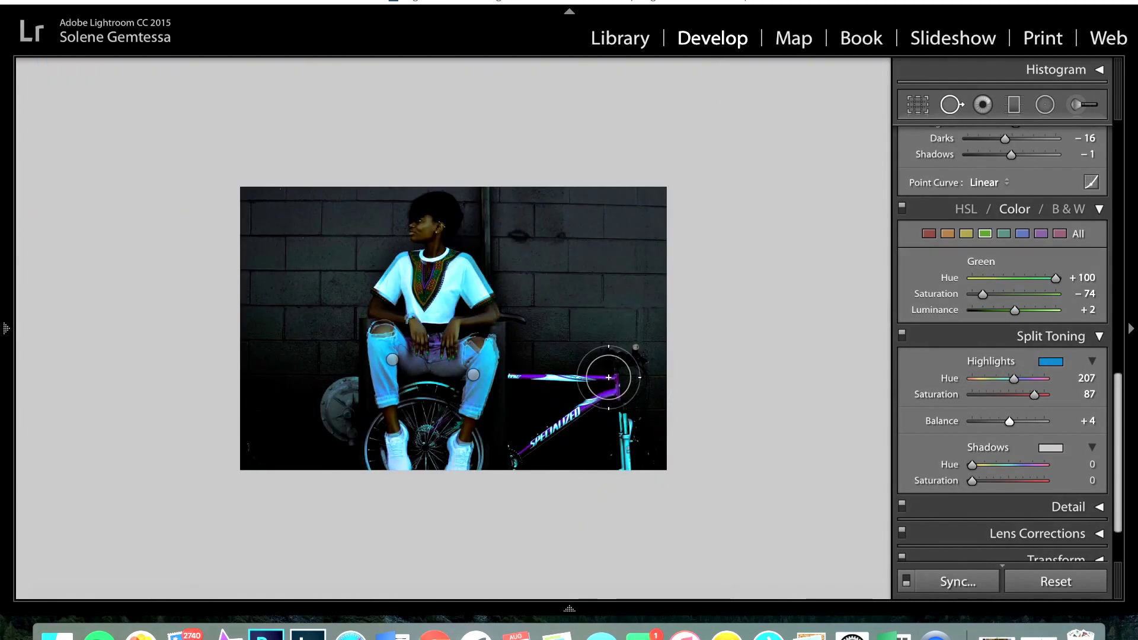
key(super+equal)
key(super+equal)
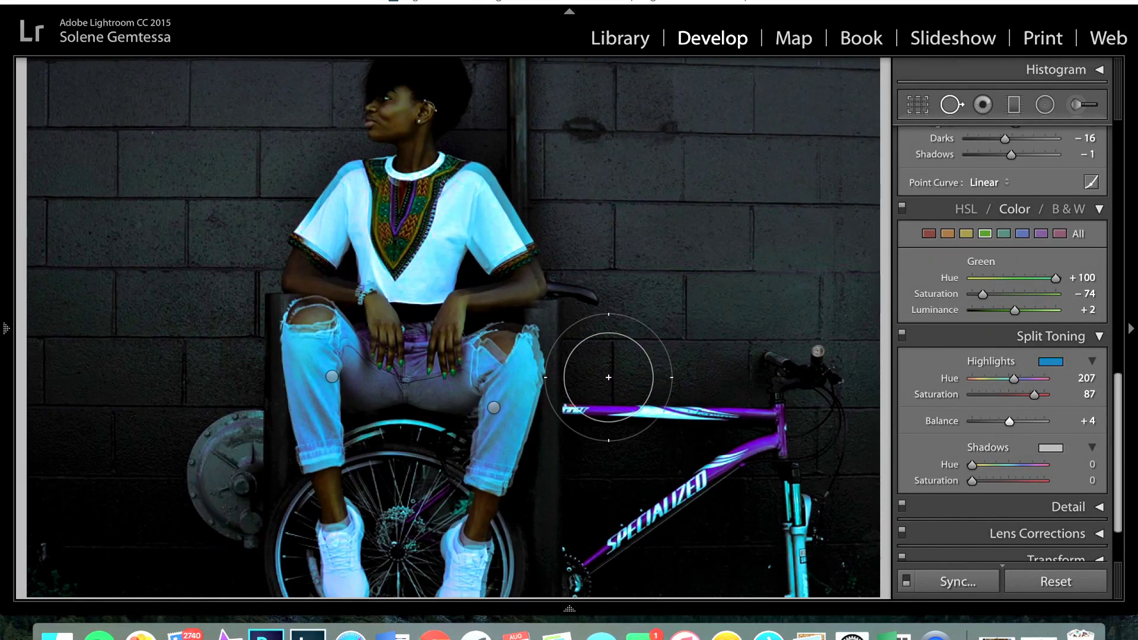
- Compare the edited photo with its original before version several times
key(backslash)
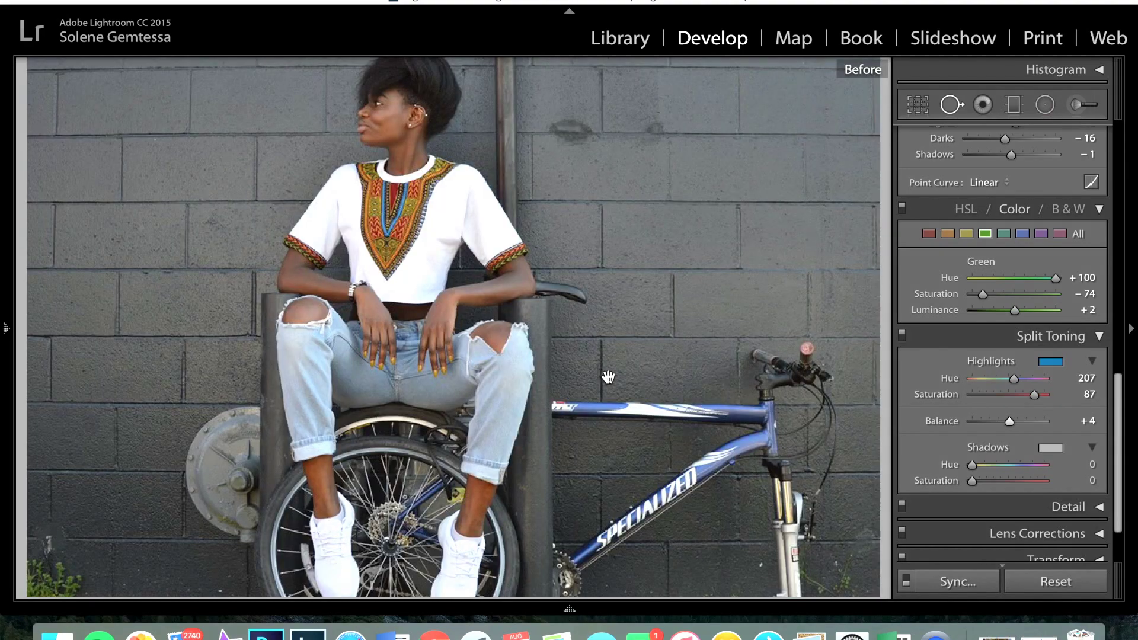
key(backslash)
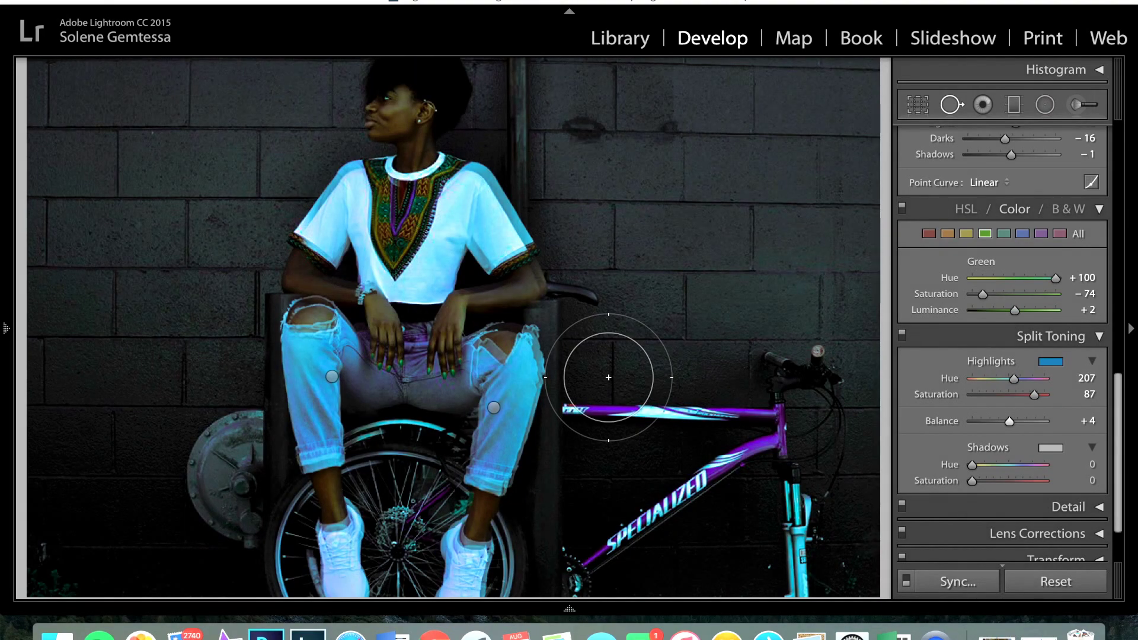
key(backslash)
key(backslash)
key(backslash)
key(backslash)
key(backslash)
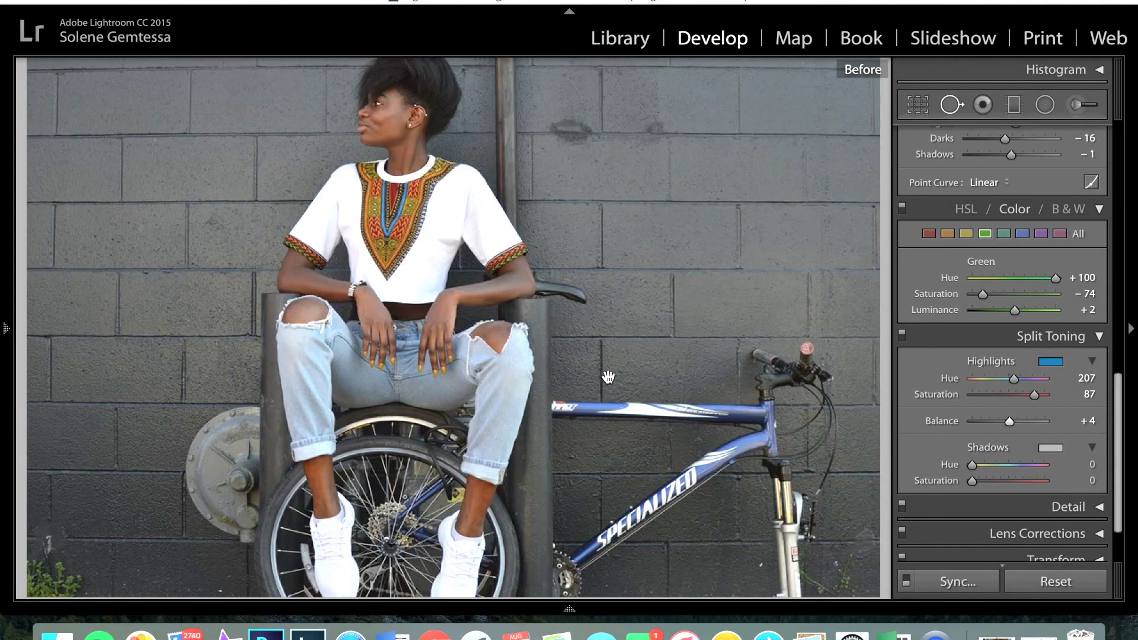
key(backslash)
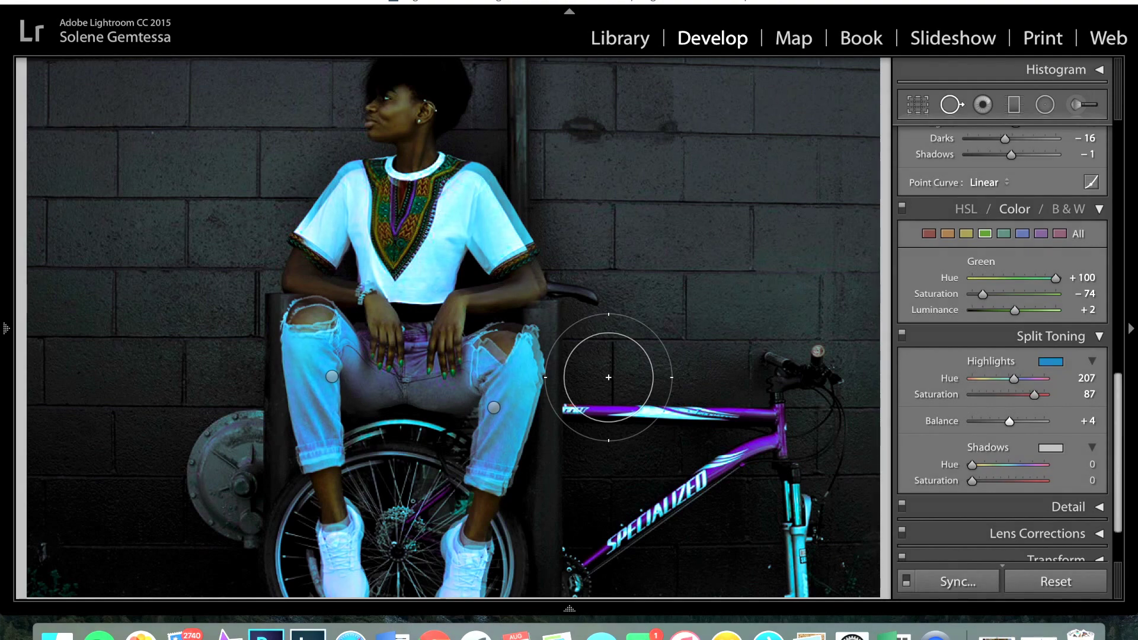
click(495, 406)
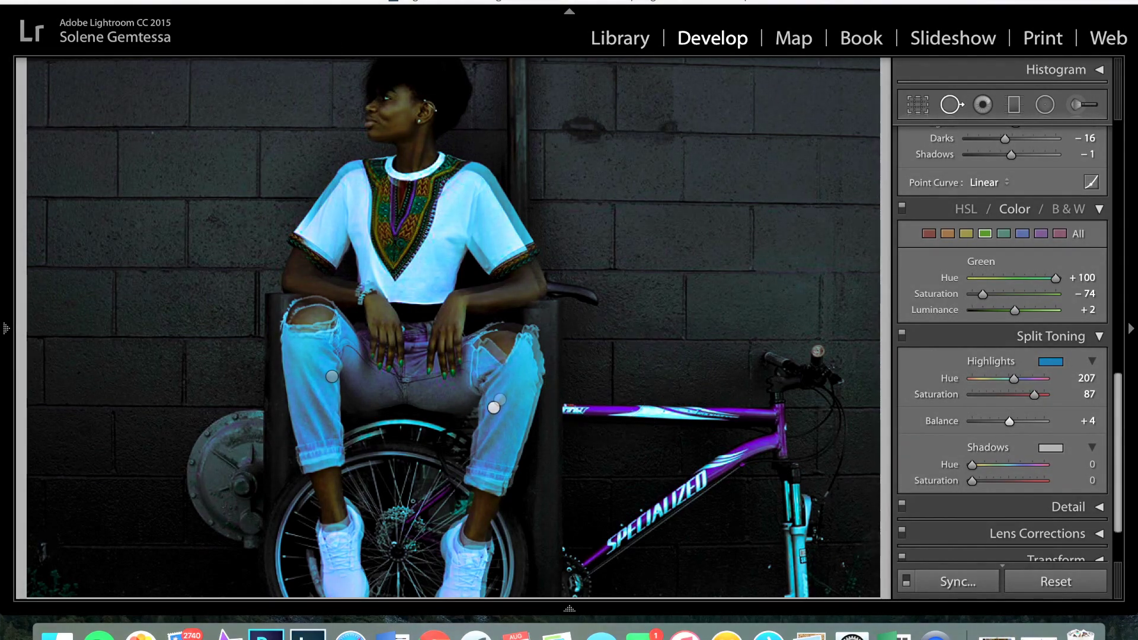
- Export the nine selected files to the Desktop folder on the hard drive, keeping the existing export settings
click(137, 2)
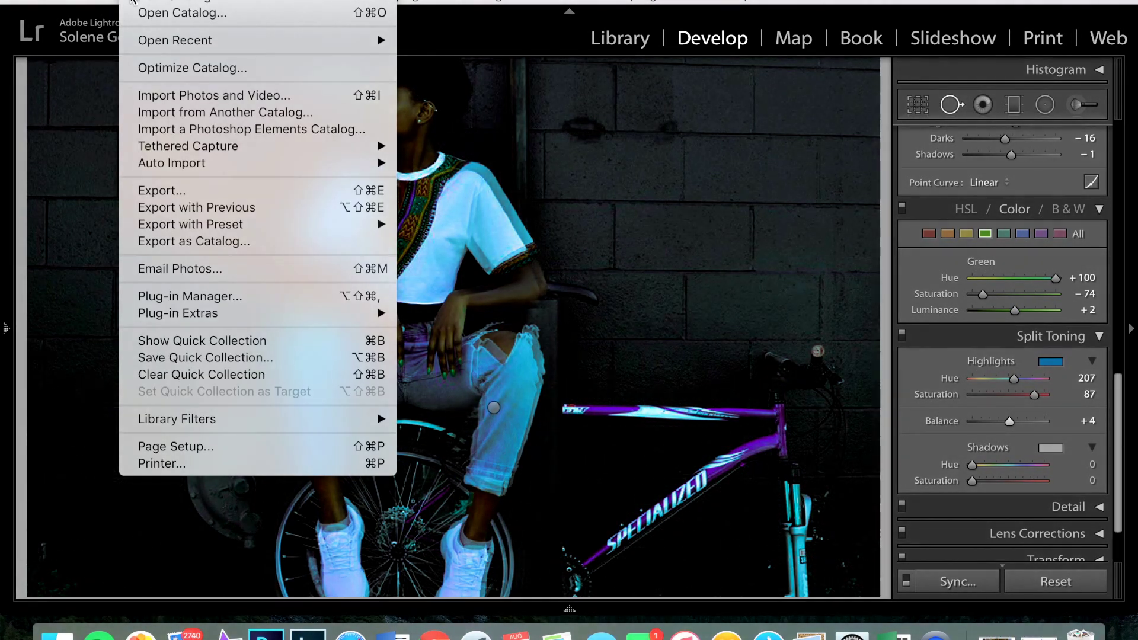
click(182, 192)
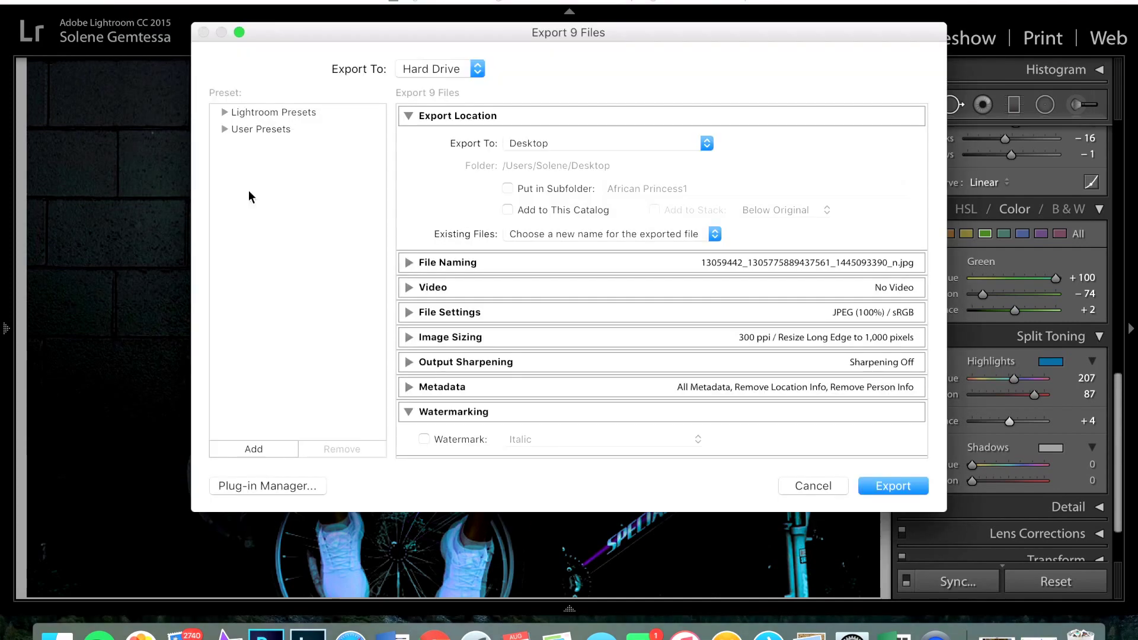
scroll(513, 244, down, 2)
scroll(512, 244, up, 3)
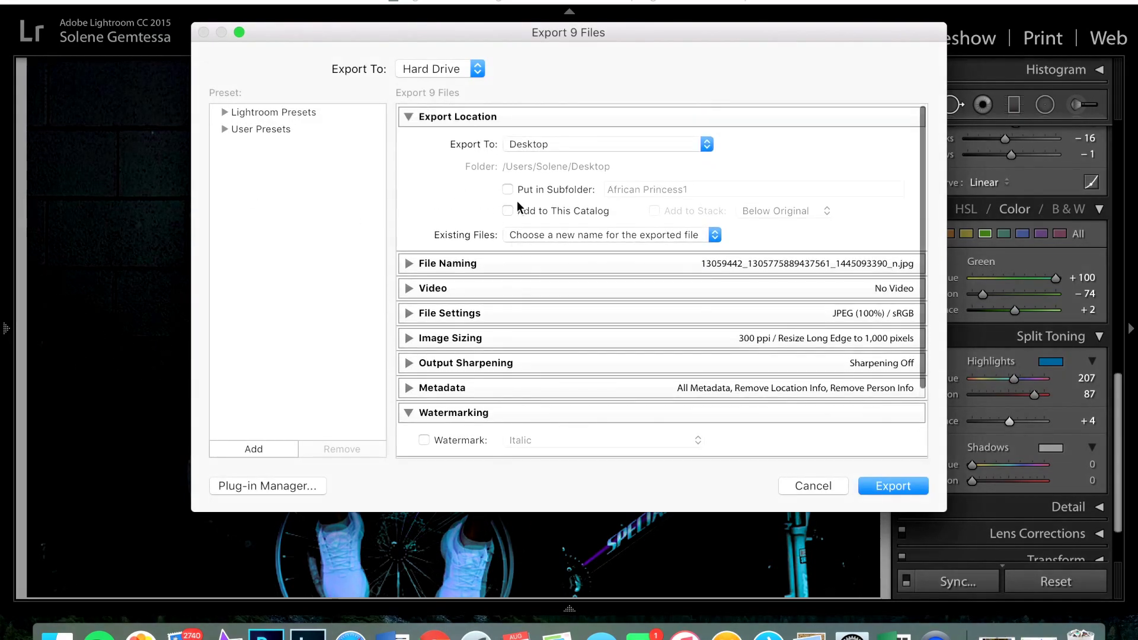
click(545, 144)
click(545, 144)
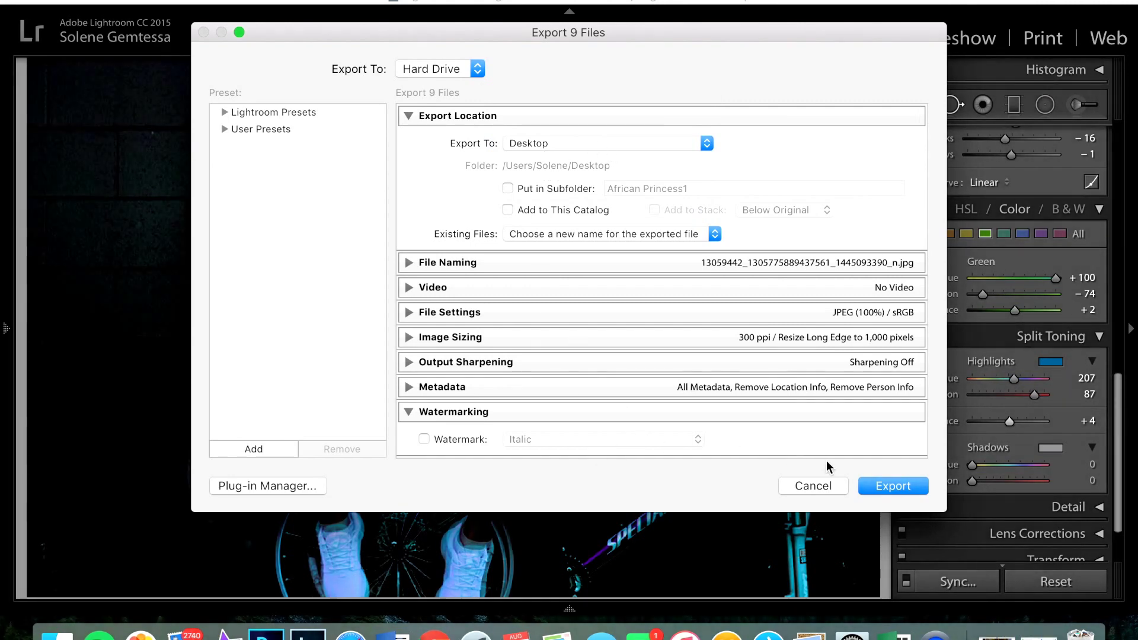
click(879, 490)
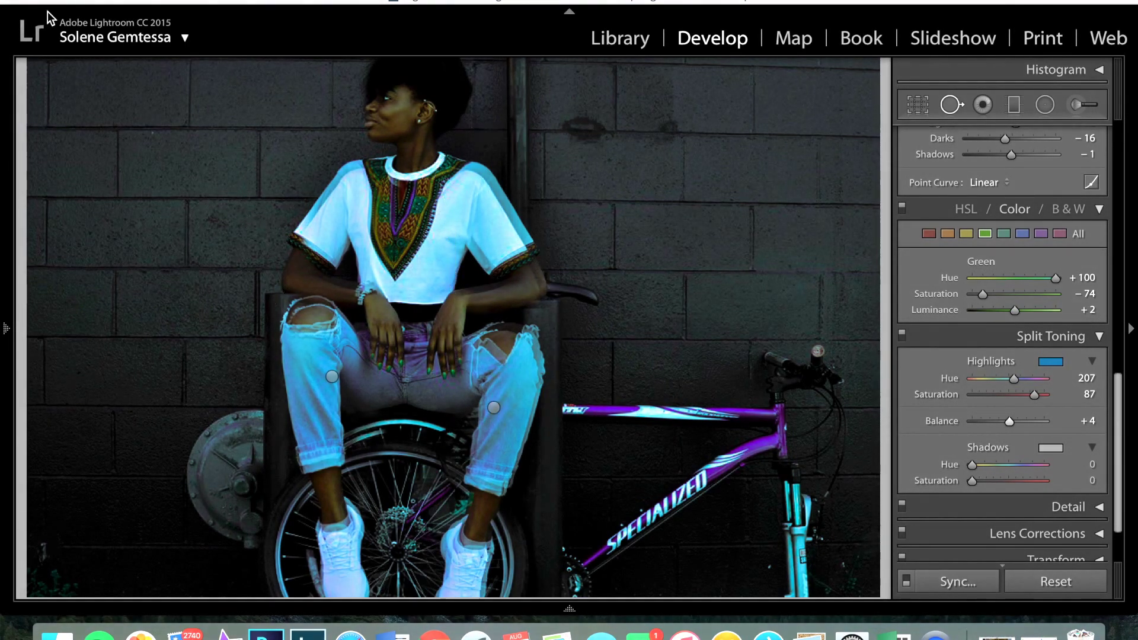
- Switch to the desktop, open the exported bicycle portrait, examine it enlarged from the face down to the shoes, and close it
key(super+h)
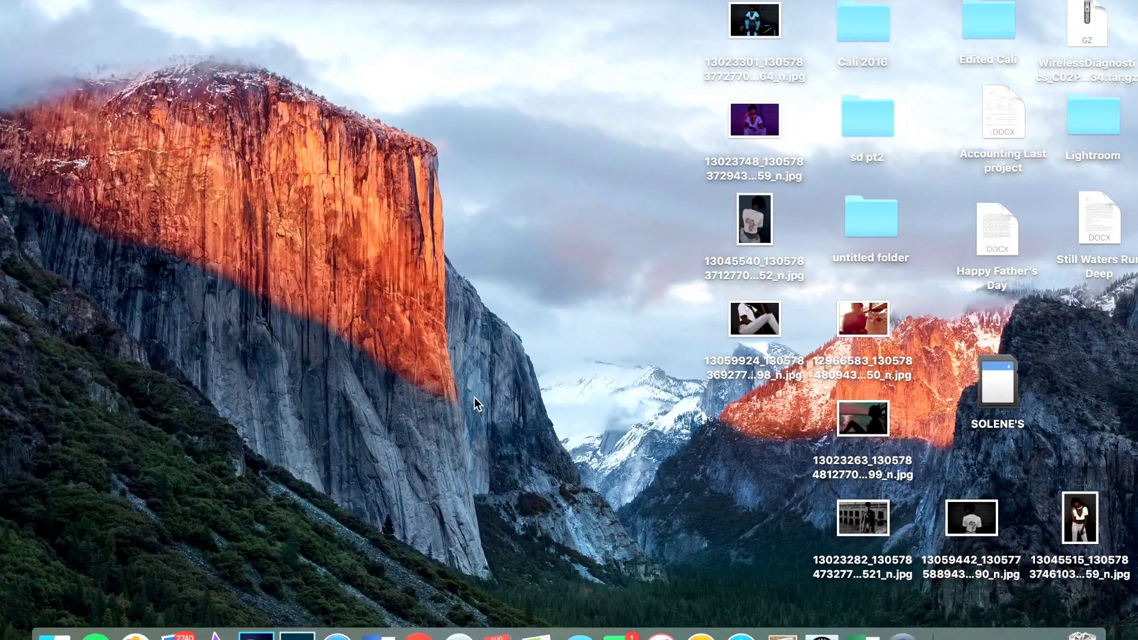
double_click(752, 23)
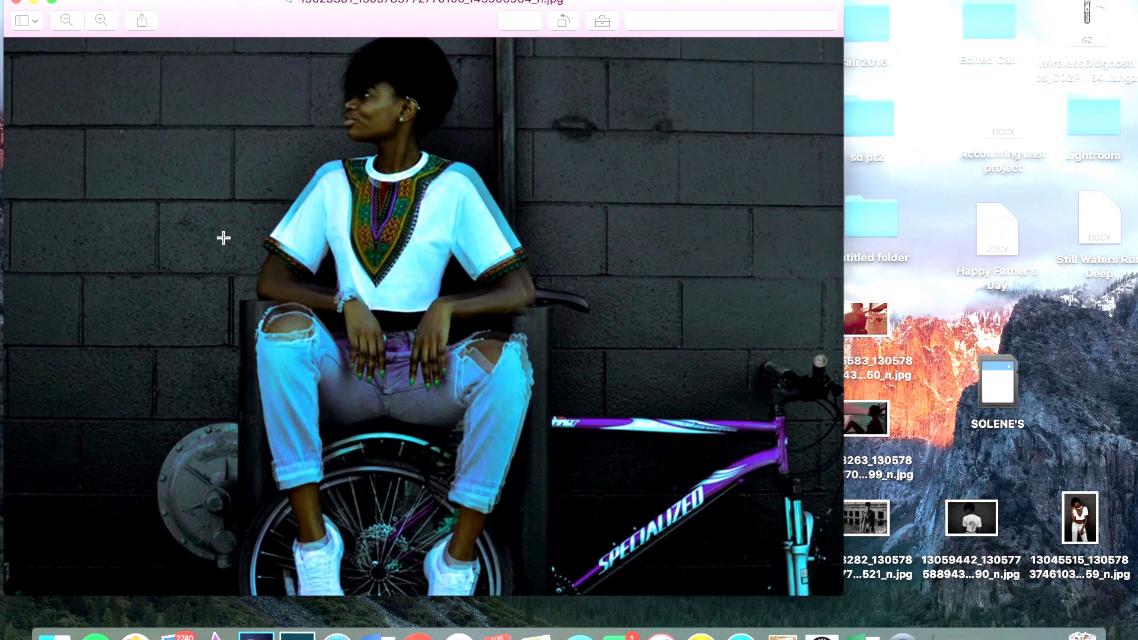
scroll(223, 237, up, 5)
scroll(222, 232, up, 3)
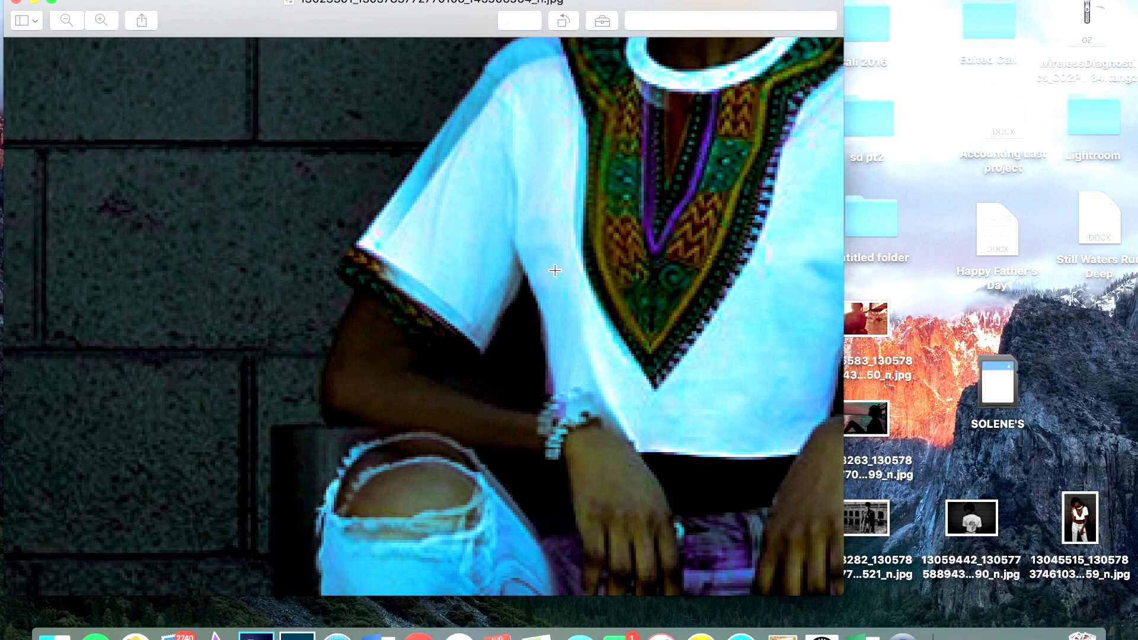
scroll(555, 270, up, 10)
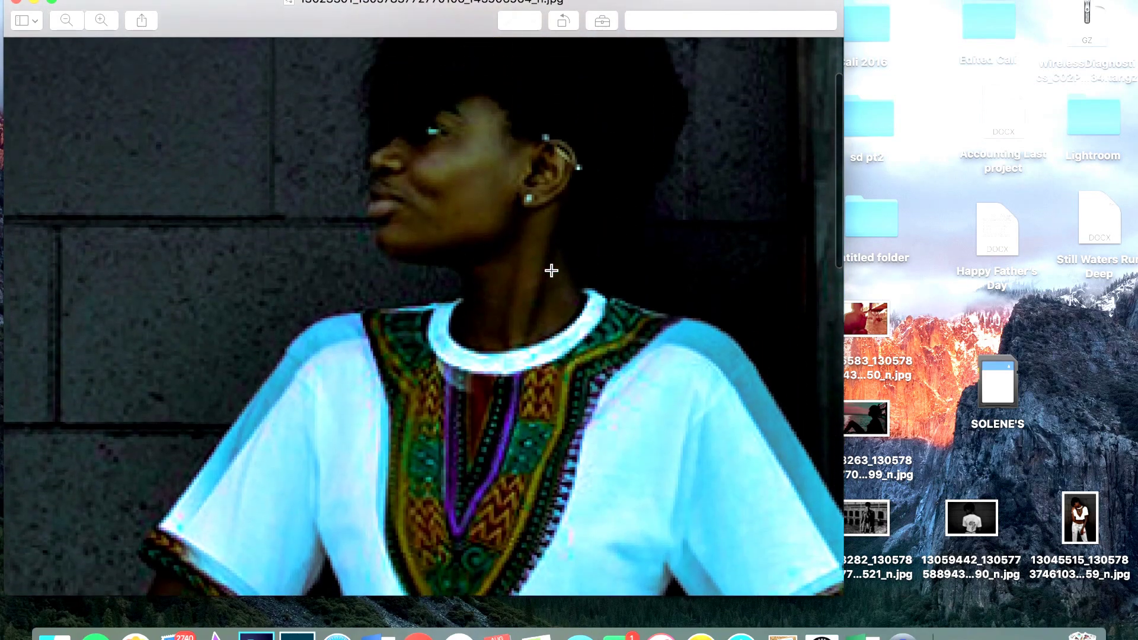
scroll(551, 271, down, 8)
scroll(551, 270, down, 3)
scroll(551, 270, down, 8)
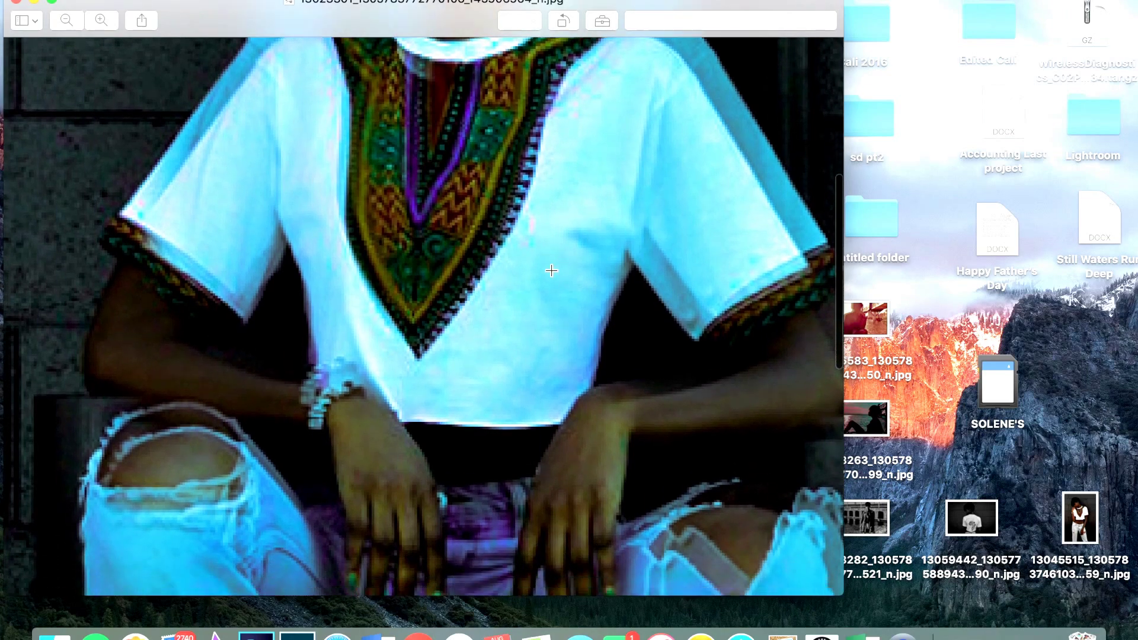
scroll(551, 270, down, 10)
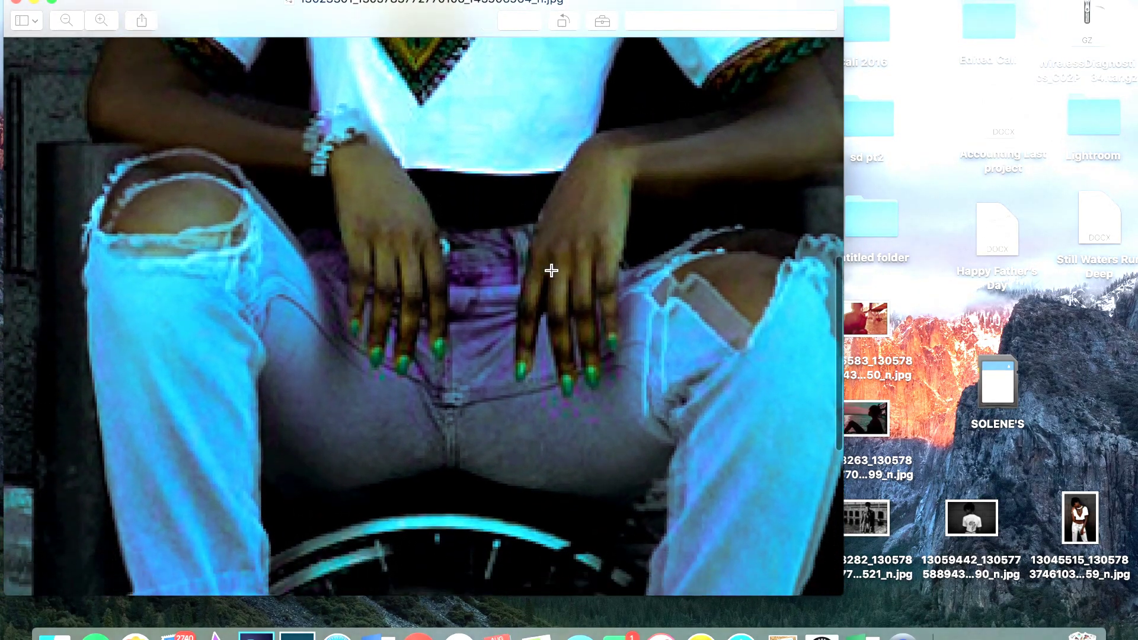
scroll(551, 270, down, 6)
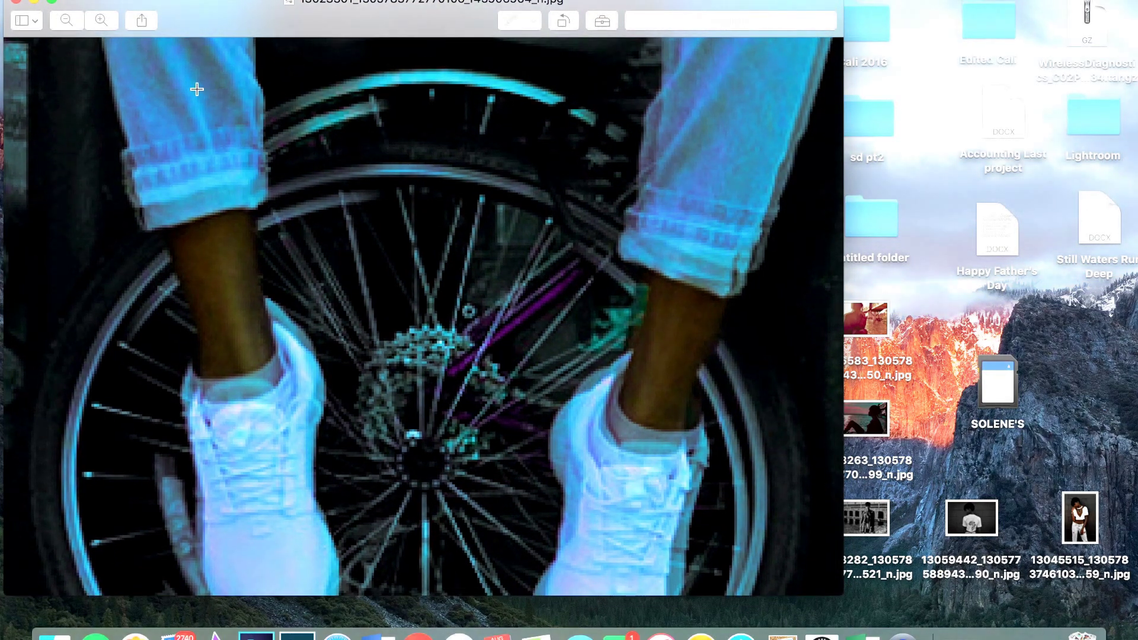
click(14, 2)
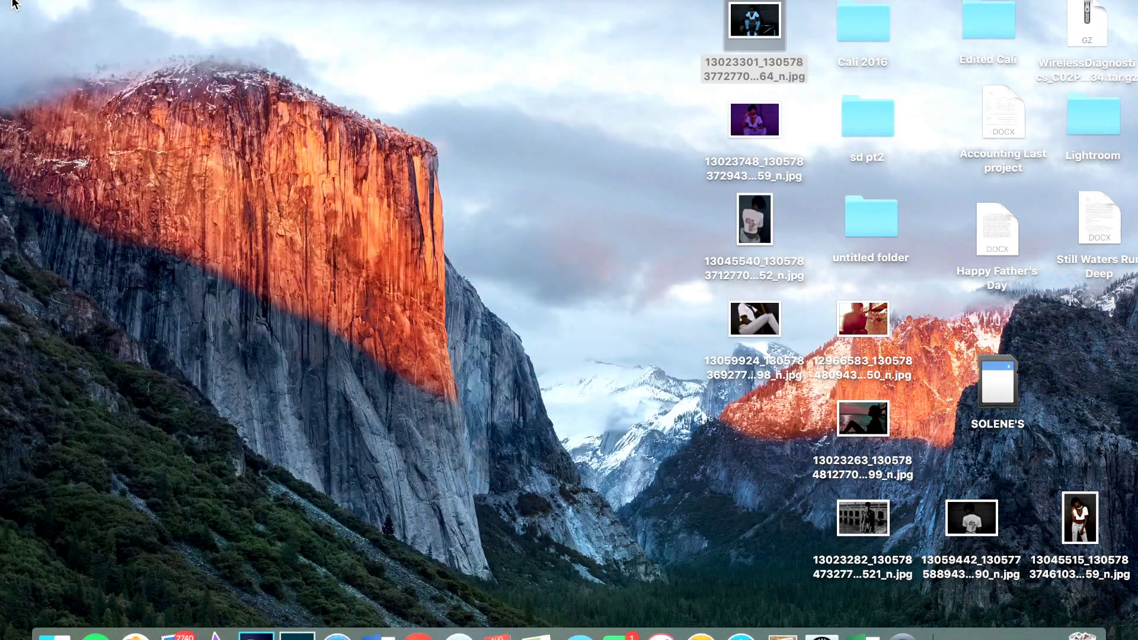